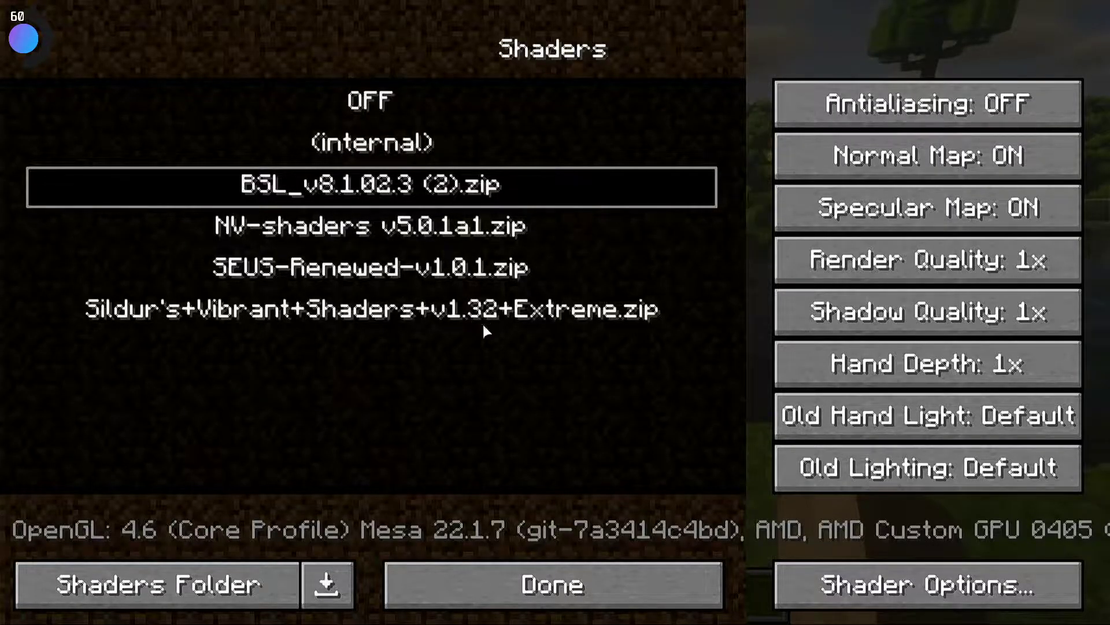
Apply the Sildur's+Vibrant+Shaders+v1.32+Extreme.zip shader pack and return to the game world
{"action": "left_click", "coordinate": [438, 313]}
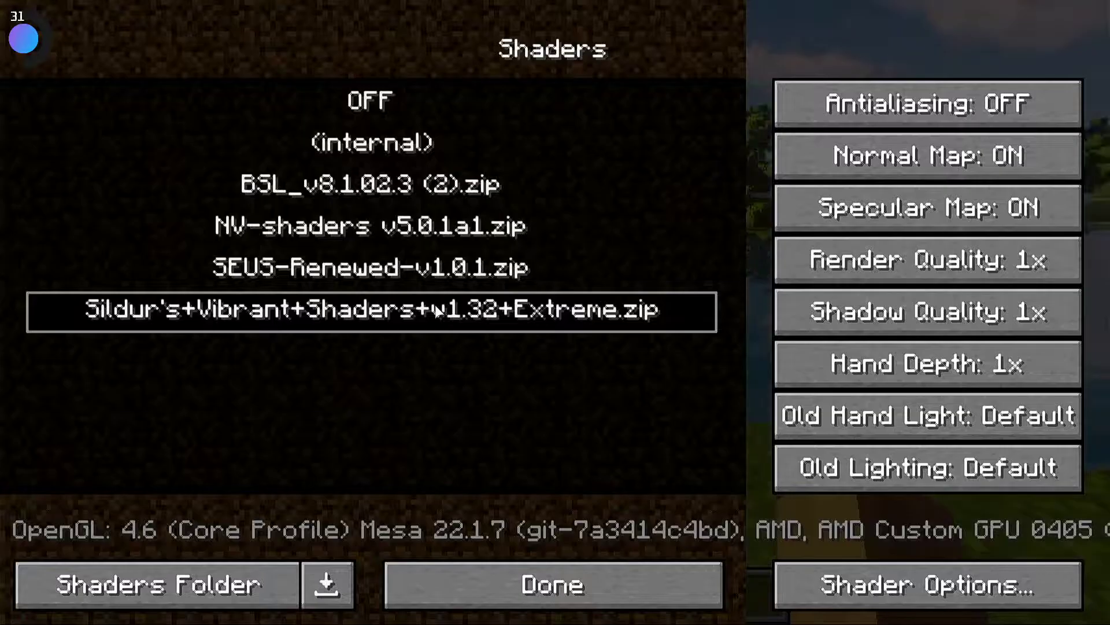
{"action": "left_click", "coordinate": [532, 601]}
{"action": "left_click", "coordinate": [533, 591]}
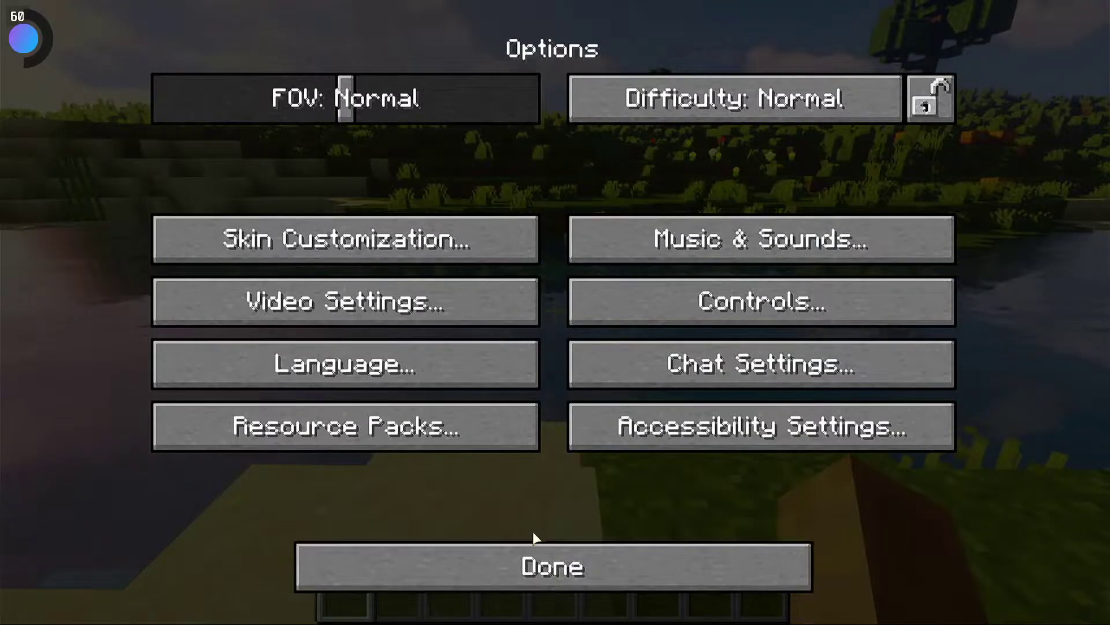
{"action": "left_click", "coordinate": [524, 553]}
{"action": "left_click", "coordinate": [472, 194]}
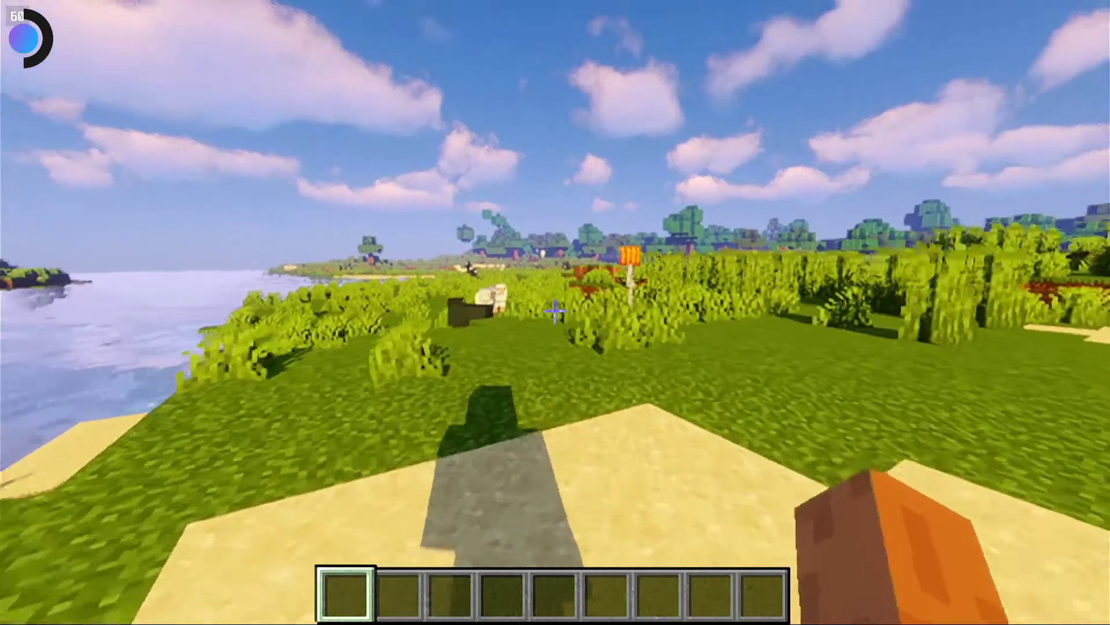
Move along the grassy riverbank and out over the water to examine the shader's lighting, shadows and reflections
{"action": "key", "text": "w"}
{"action": "key", "text": "w"}
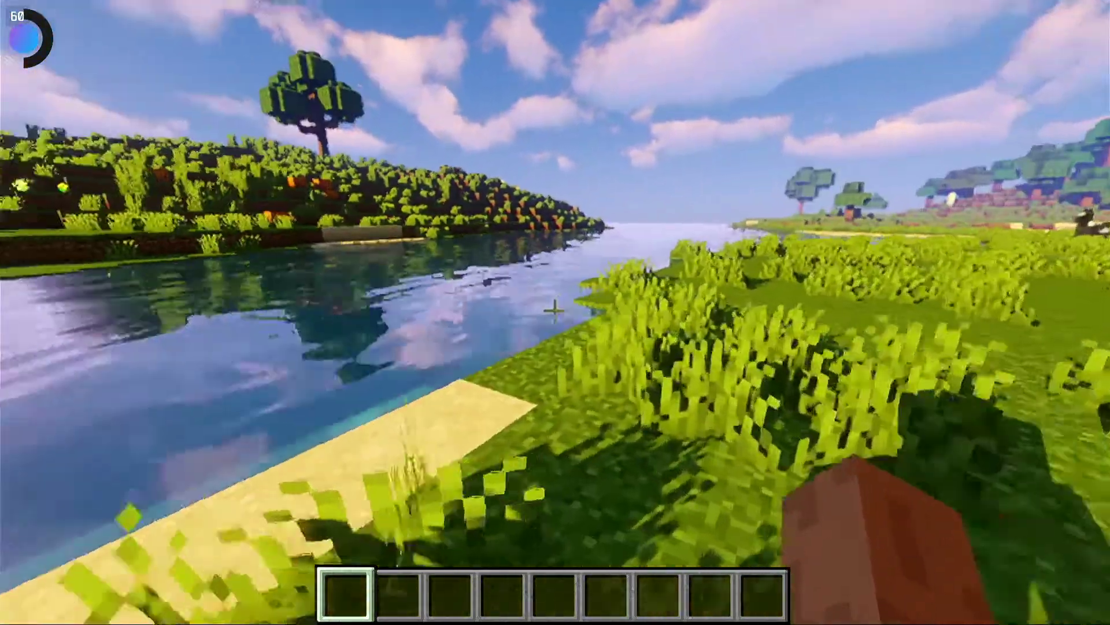
{"action": "key", "text": "w"}
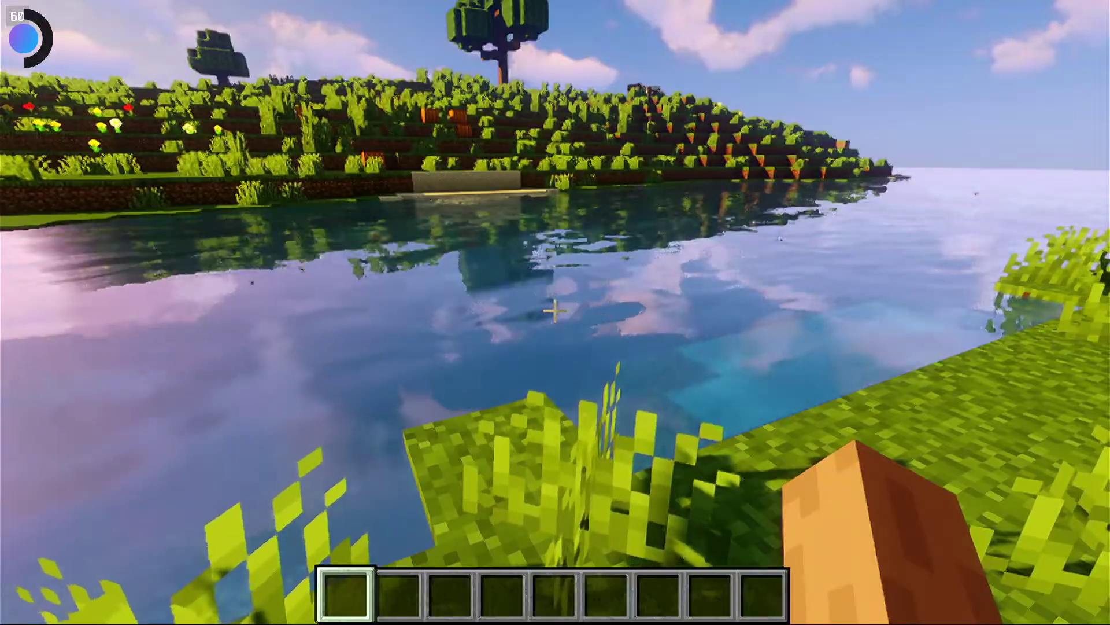
{"action": "key", "text": "w"}
{"action": "key", "text": "w"}
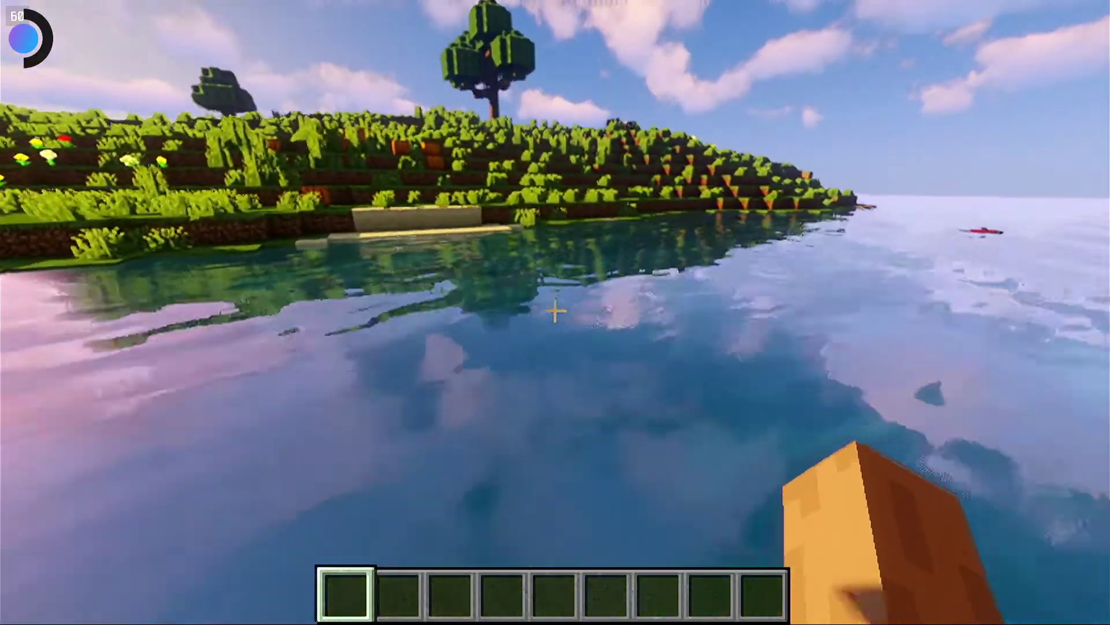
{"action": "key", "text": "w"}
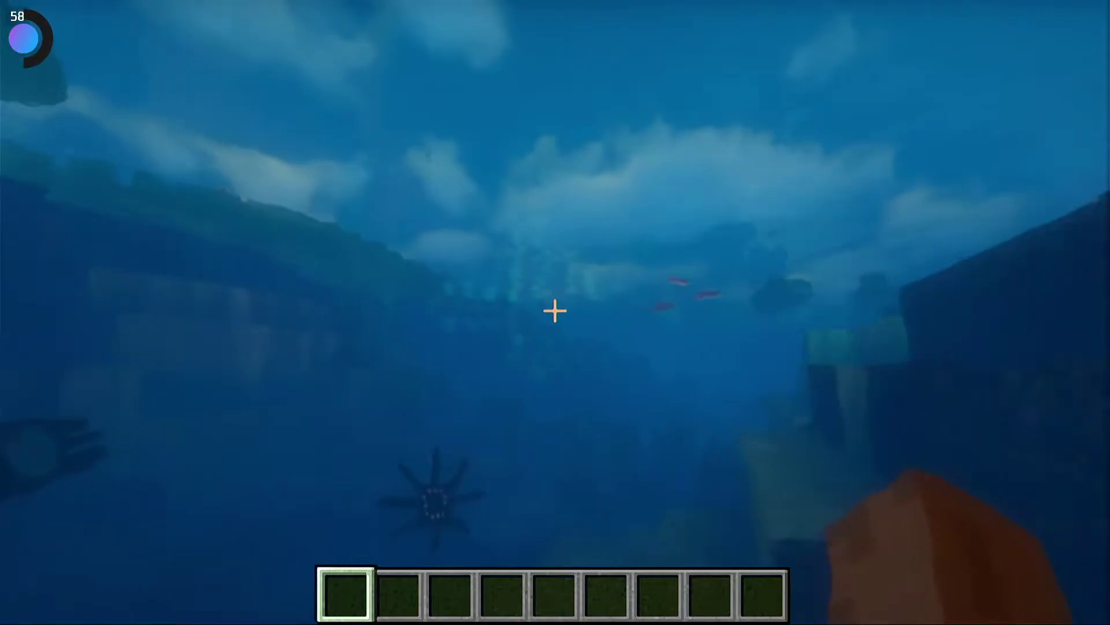
Explore underwater and through the dark lava cave to examine how the shader renders water, darkness and lava glow
{"action": "key", "text": "w"}
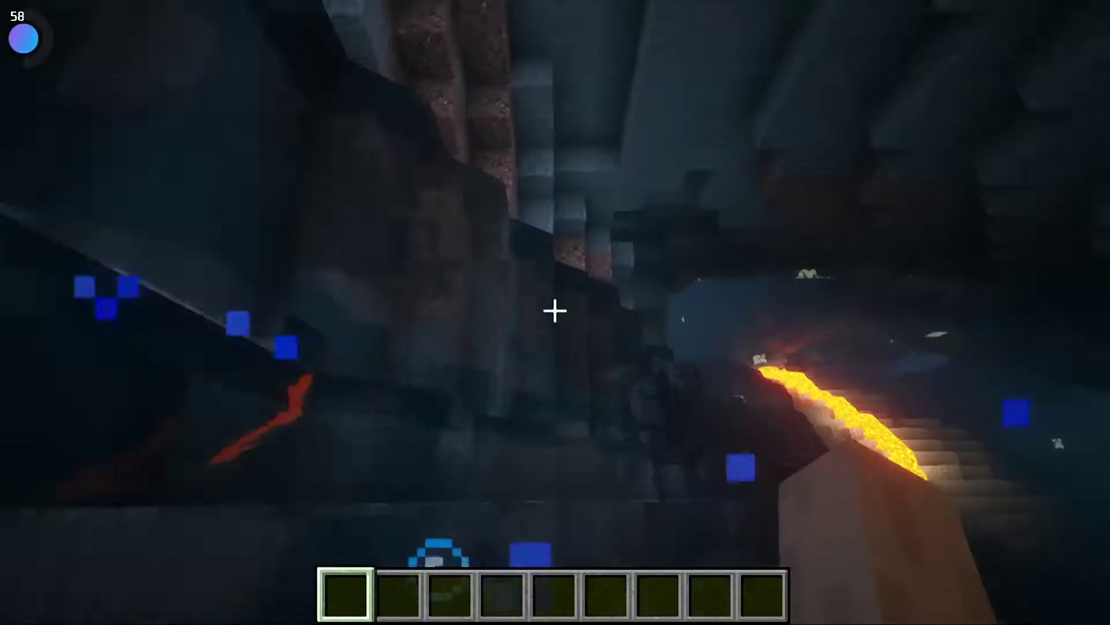
{"action": "key", "text": "w"}
{"action": "key", "text": "w"}
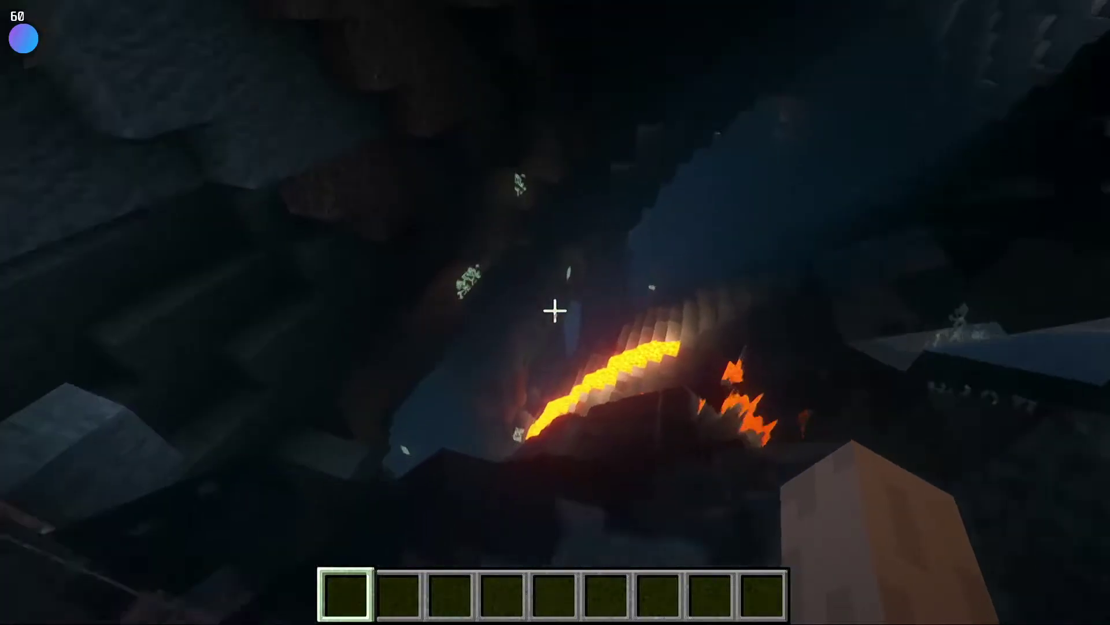
{"action": "key", "text": "w"}
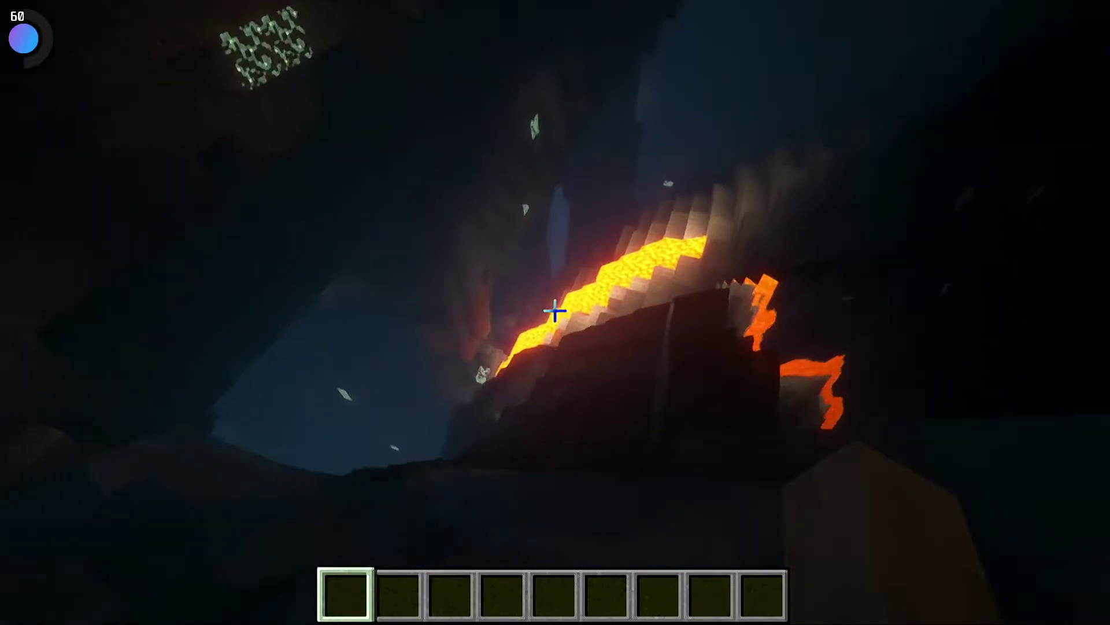
{"action": "key", "text": "w"}
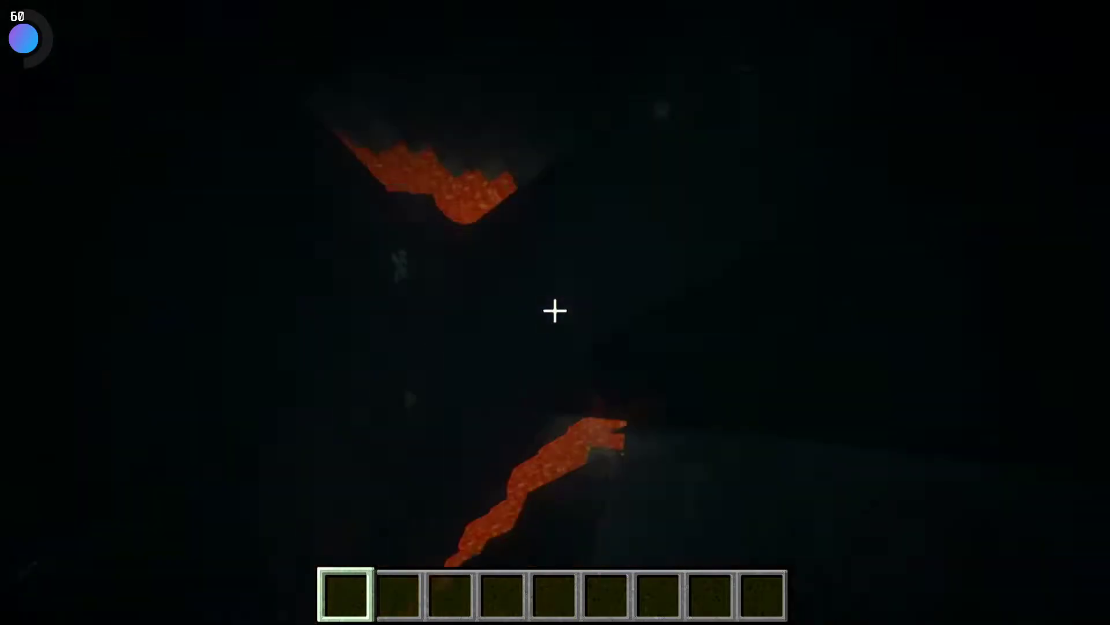
{"action": "key", "text": "w"}
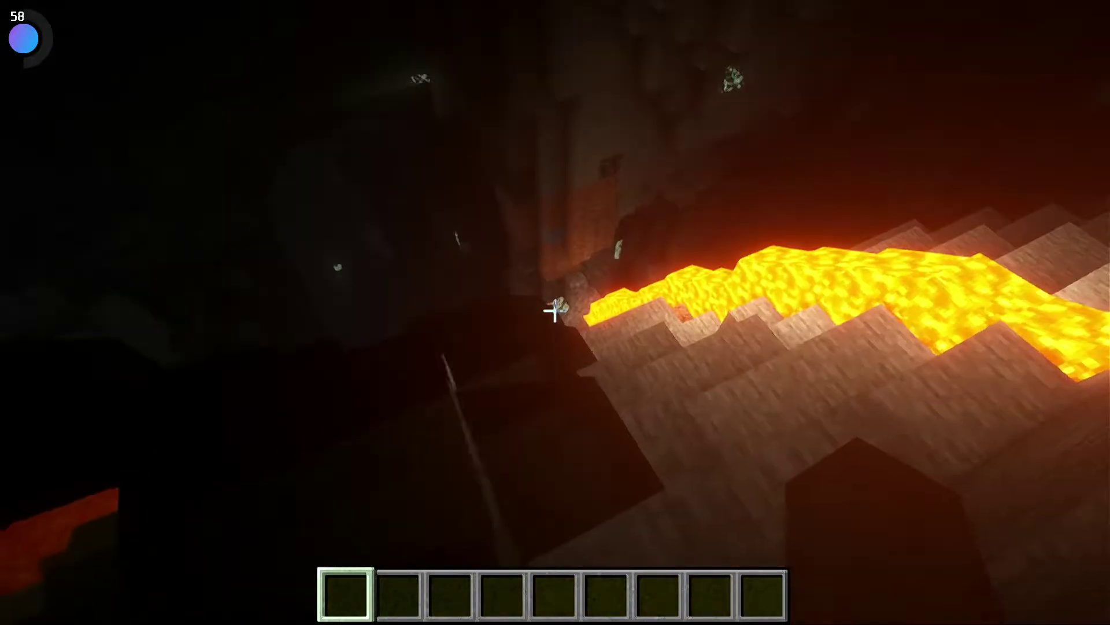
{"action": "key", "text": "w"}
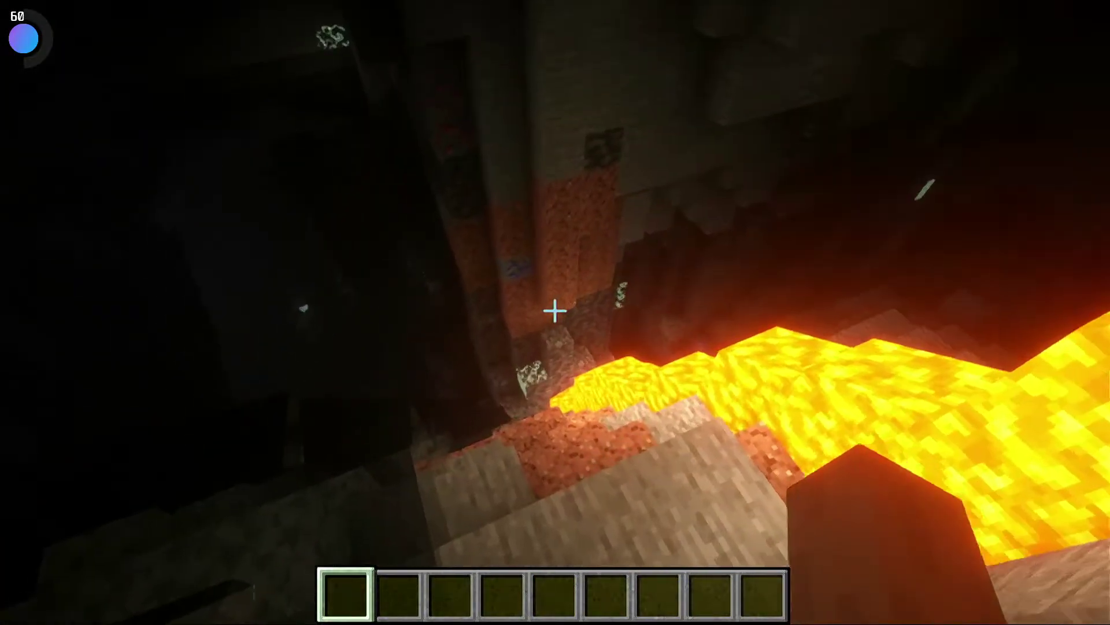
{"action": "key", "text": "w"}
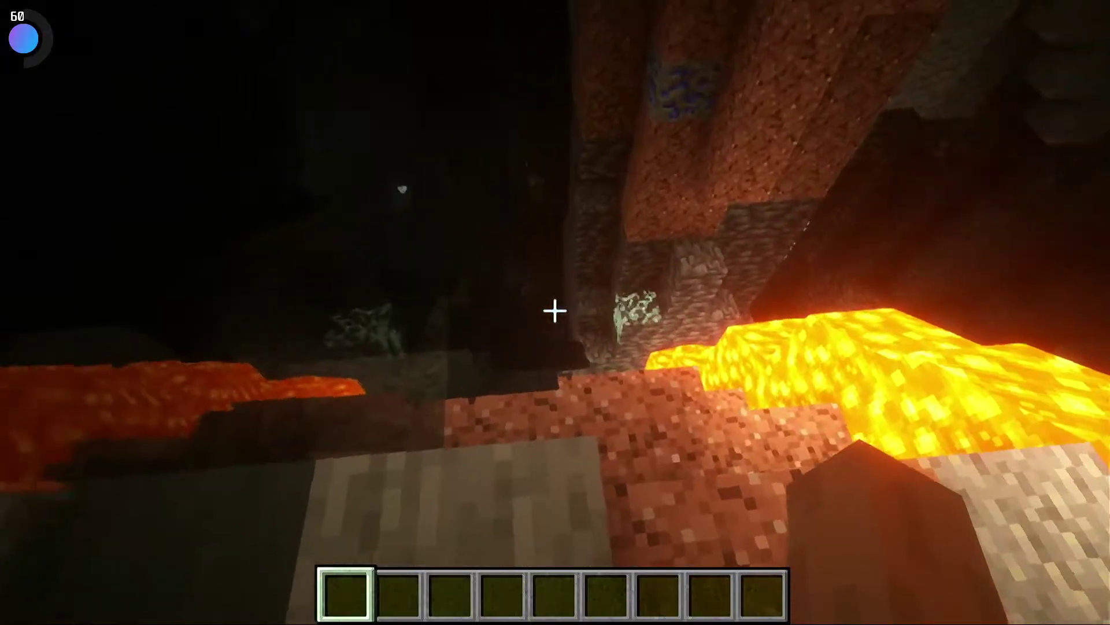
{"action": "key", "text": "w"}
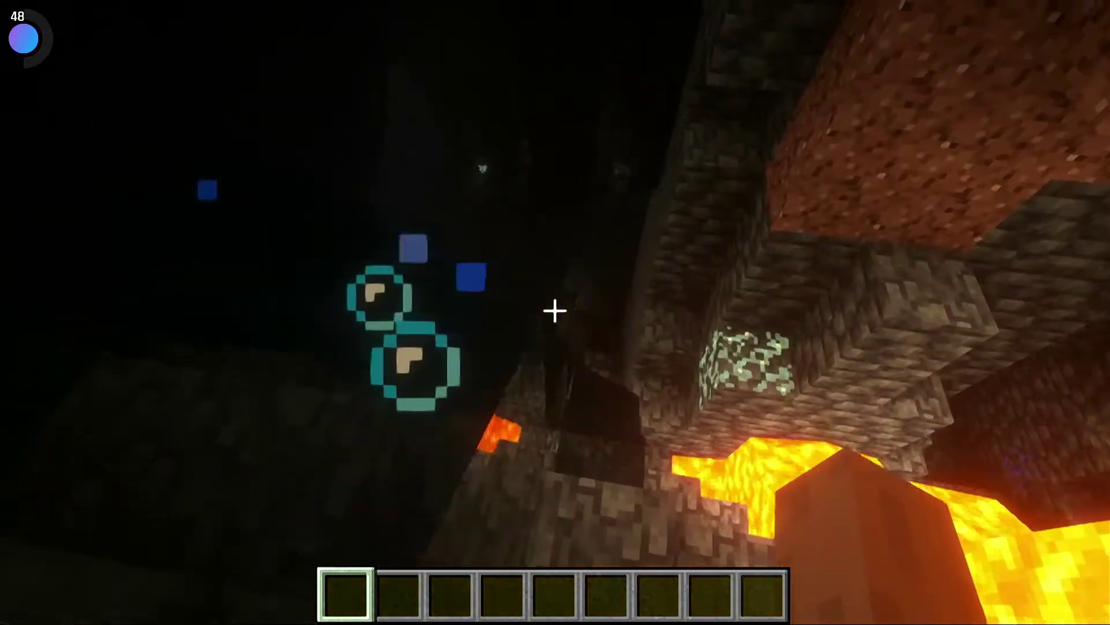
{"action": "key", "text": "w"}
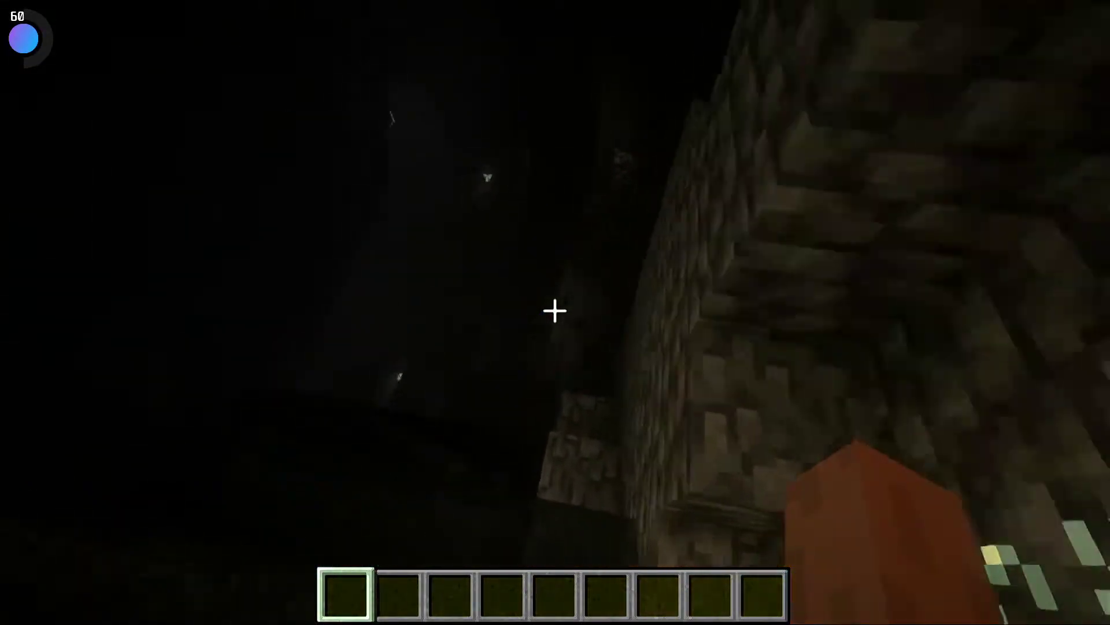
{"action": "key", "text": "w"}
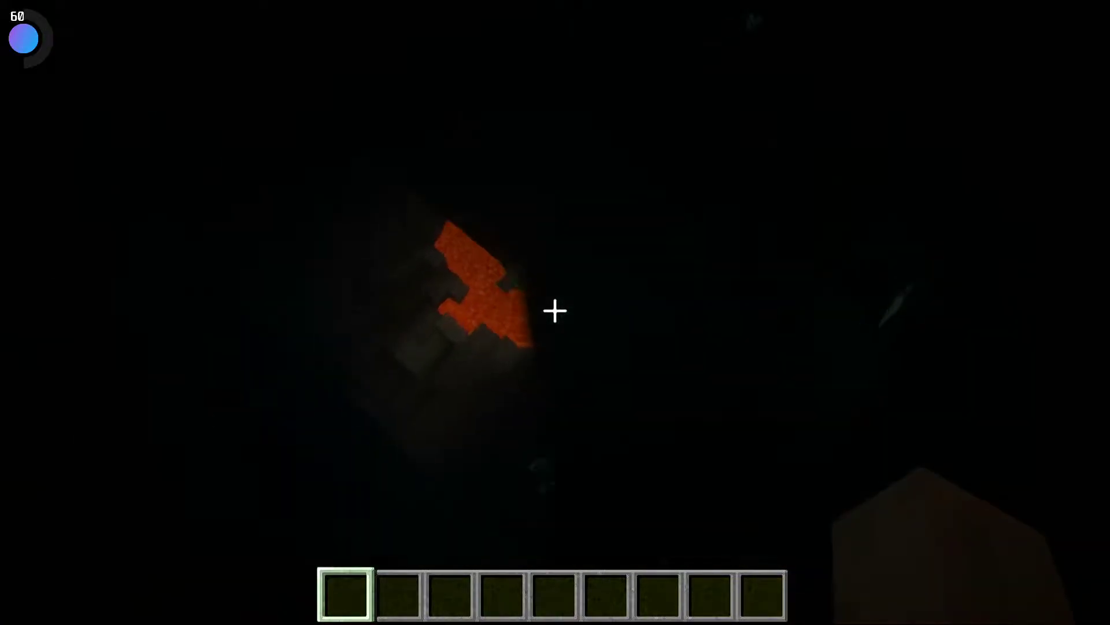
{"action": "key", "text": "w"}
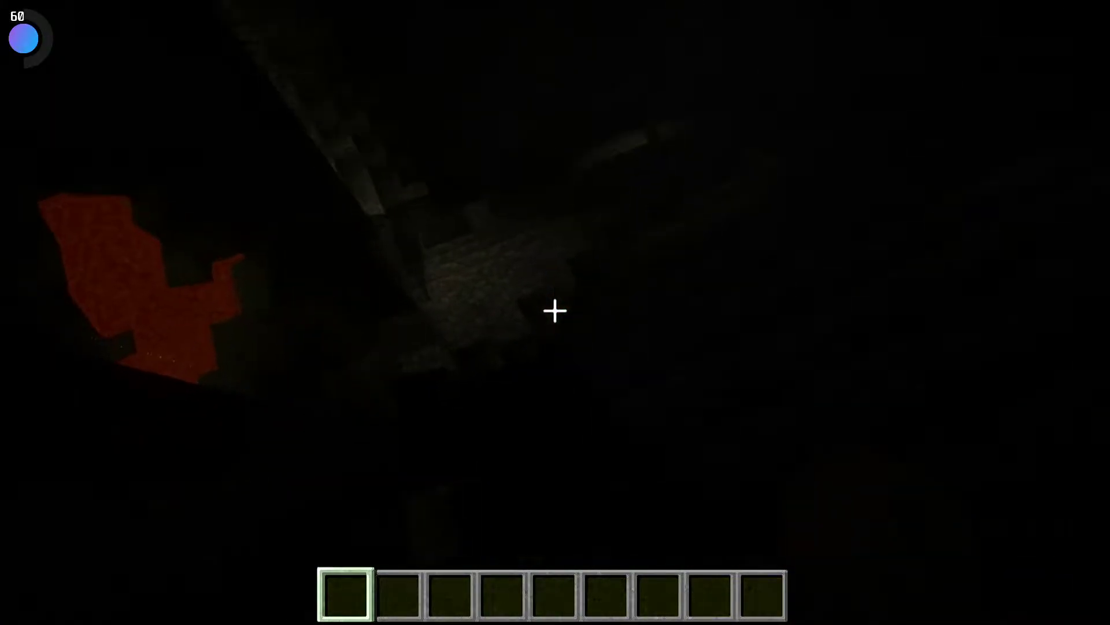
{"action": "key", "text": "w"}
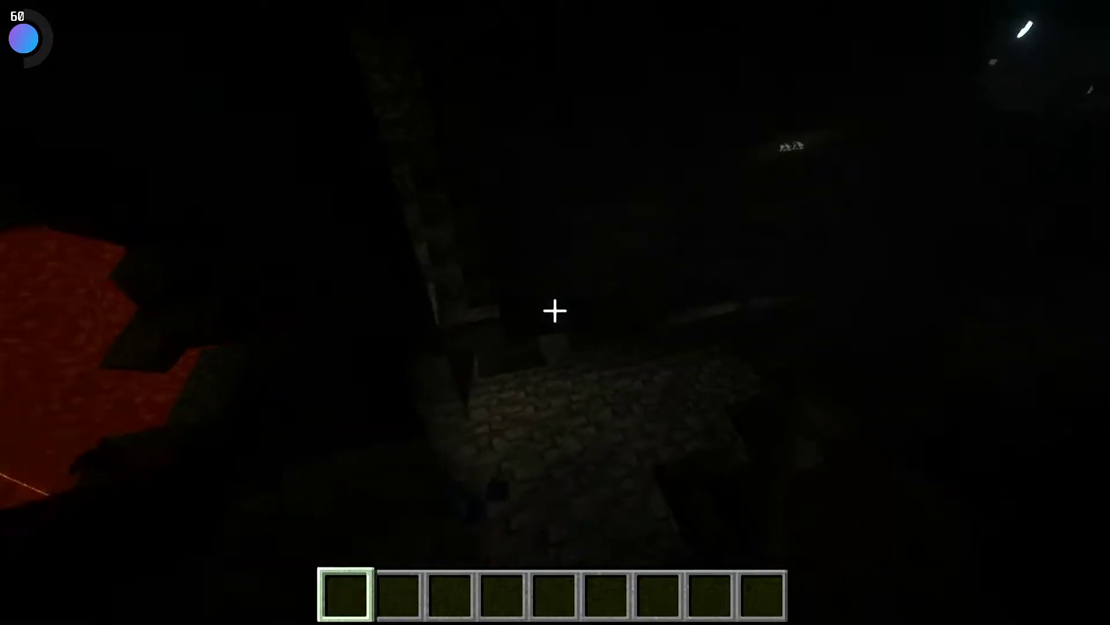
{"action": "key", "text": "w"}
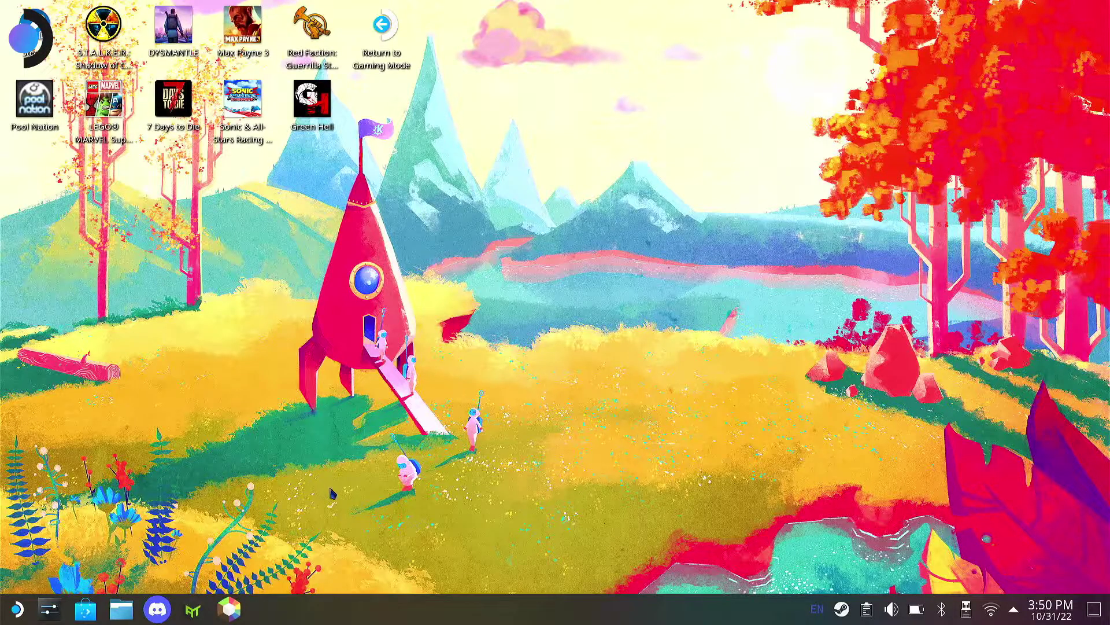
Open Prism Launcher from the desktop and create a vanilla 1.19.2 instance with Forge 43.1.1 as its mod loader
{"action": "left_click", "coordinate": [229, 610]}
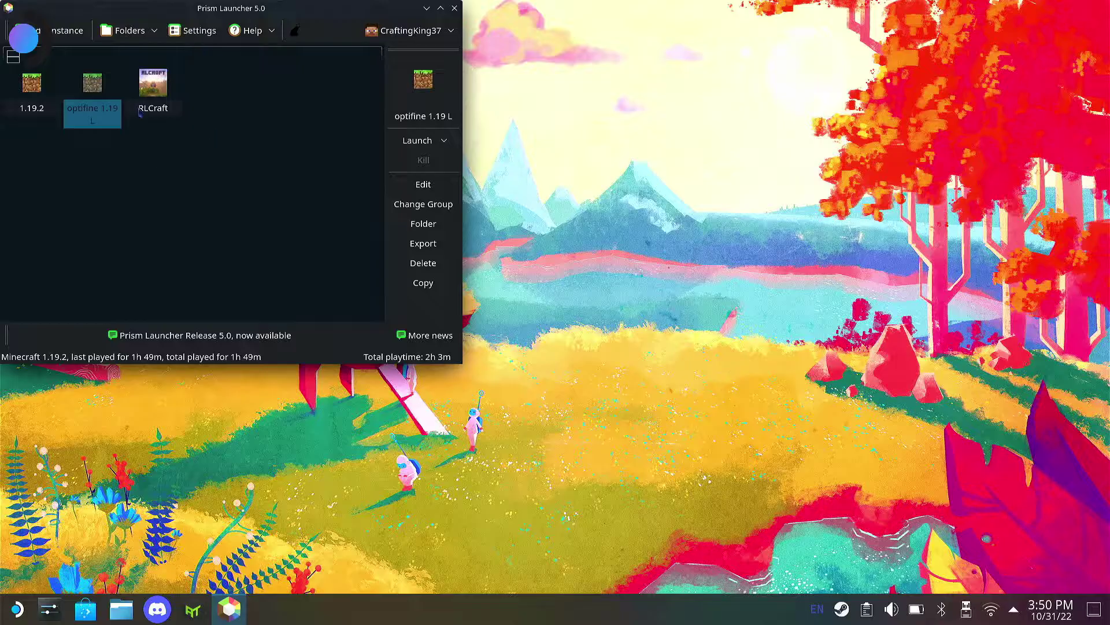
{"action": "left_click_drag", "start_coordinate": [122, 13], "coordinate": [163, 177]}
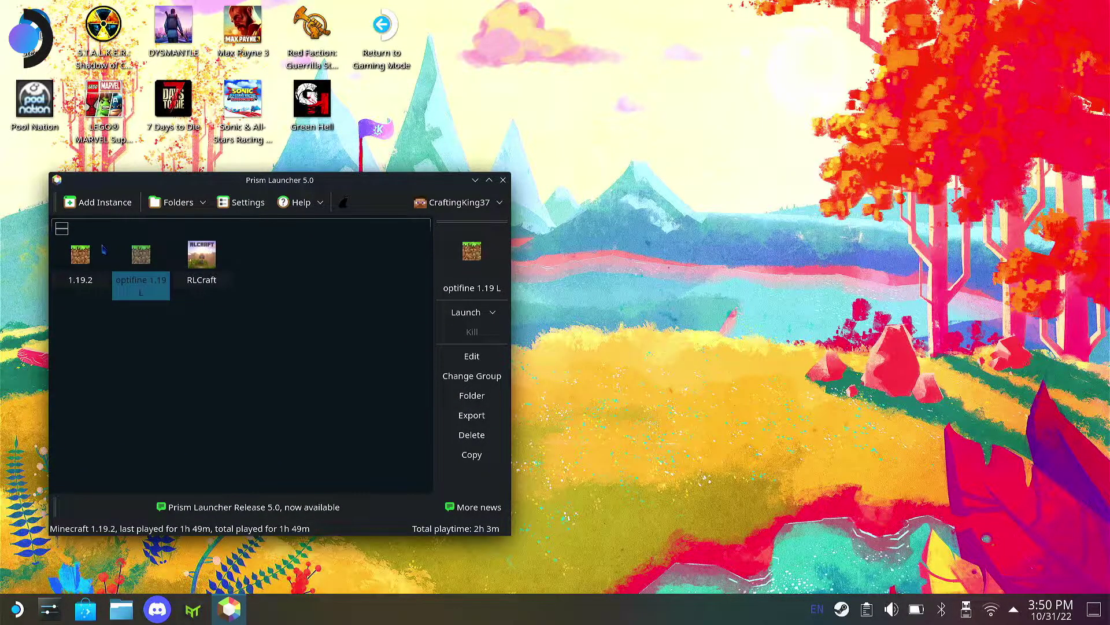
{"action": "left_click", "coordinate": [100, 202]}
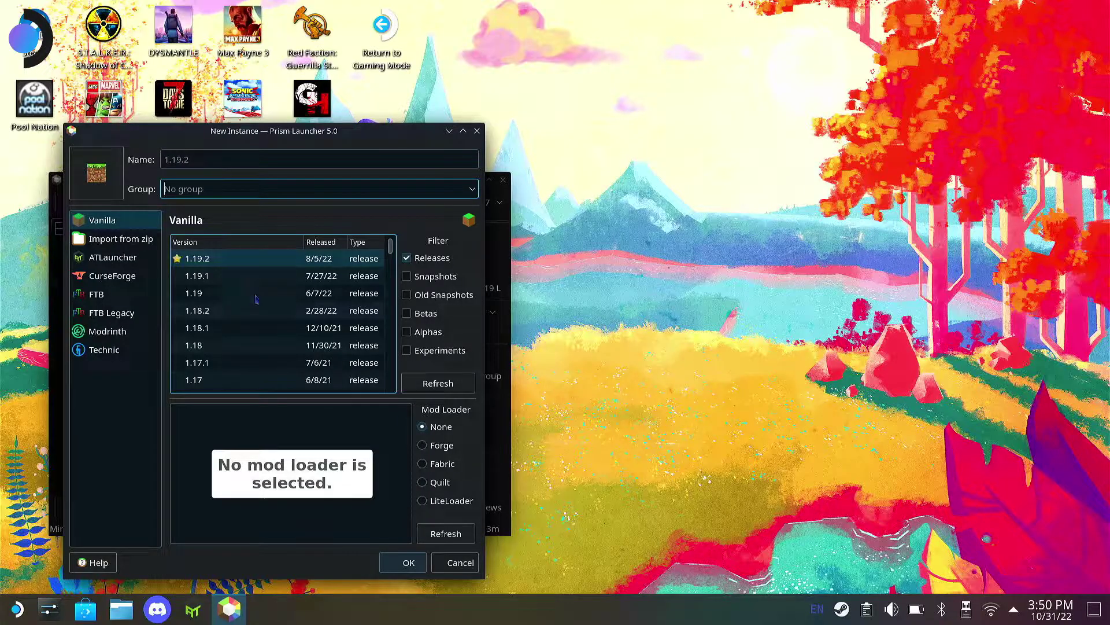
{"action": "left_click", "coordinate": [423, 446]}
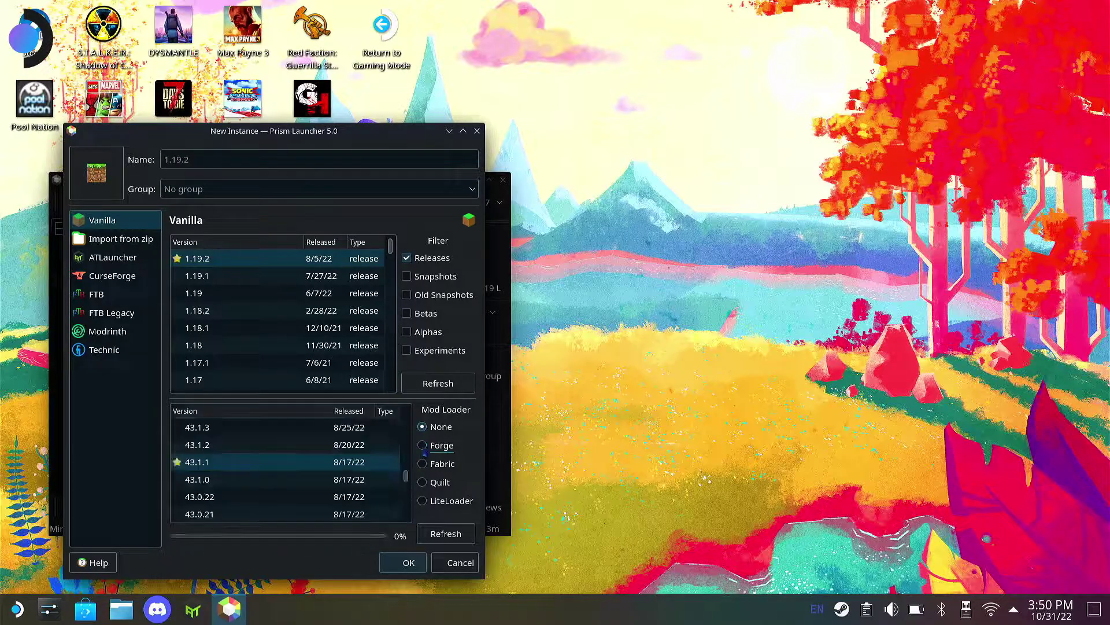
{"action": "left_click", "coordinate": [317, 461]}
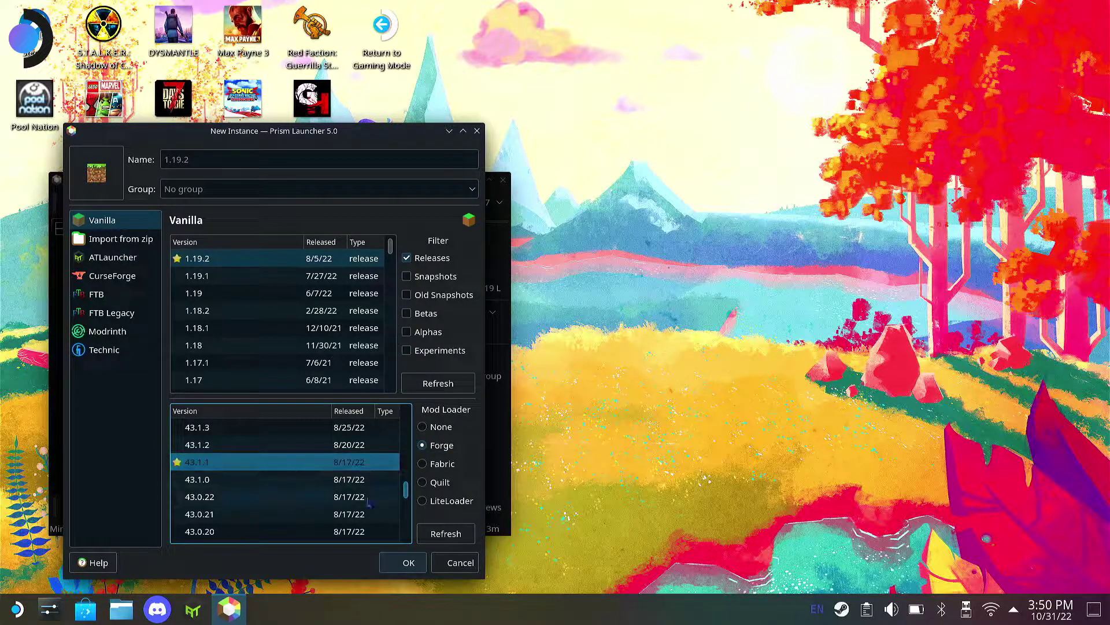
{"action": "left_click", "coordinate": [408, 561]}
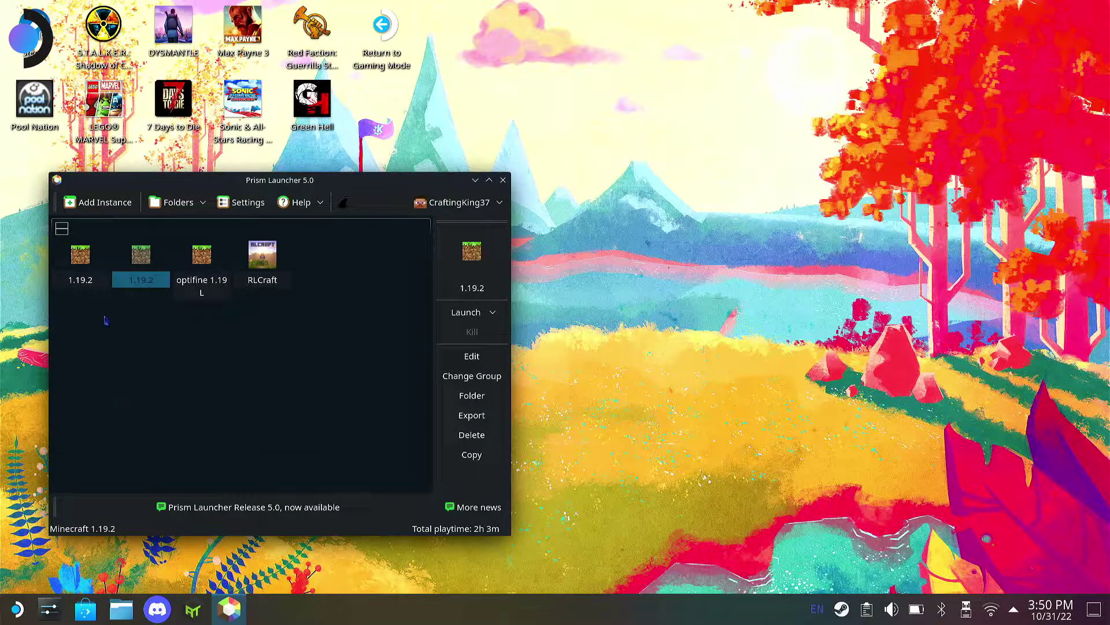
Rename the new 1.19.2 Forge instance as opti
{"action": "right_click", "coordinate": [134, 281]}
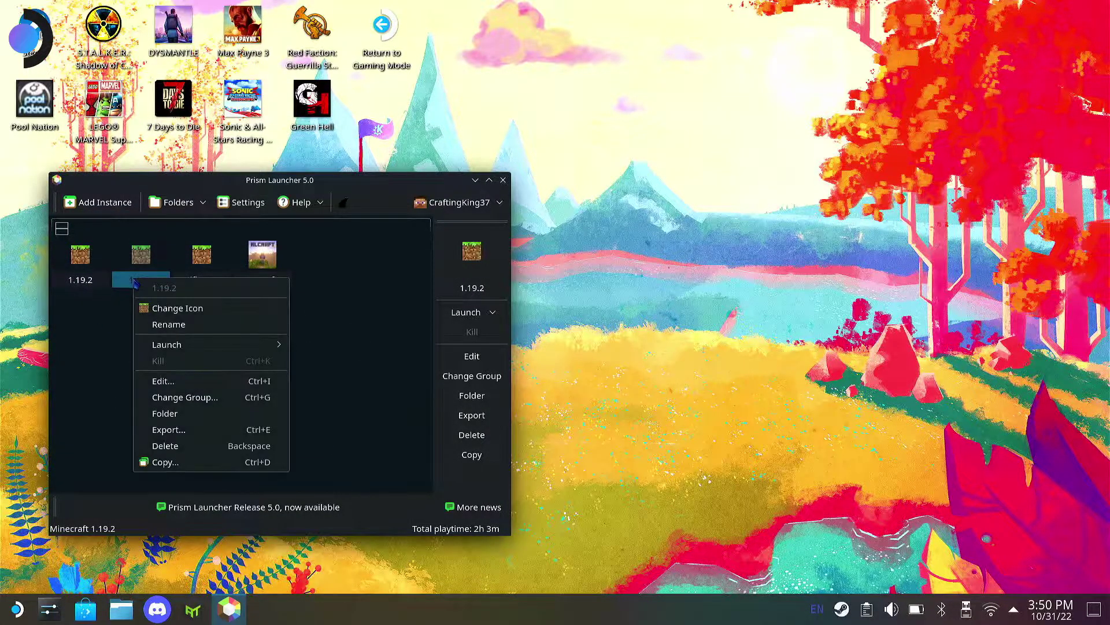
{"action": "left_click", "coordinate": [149, 325]}
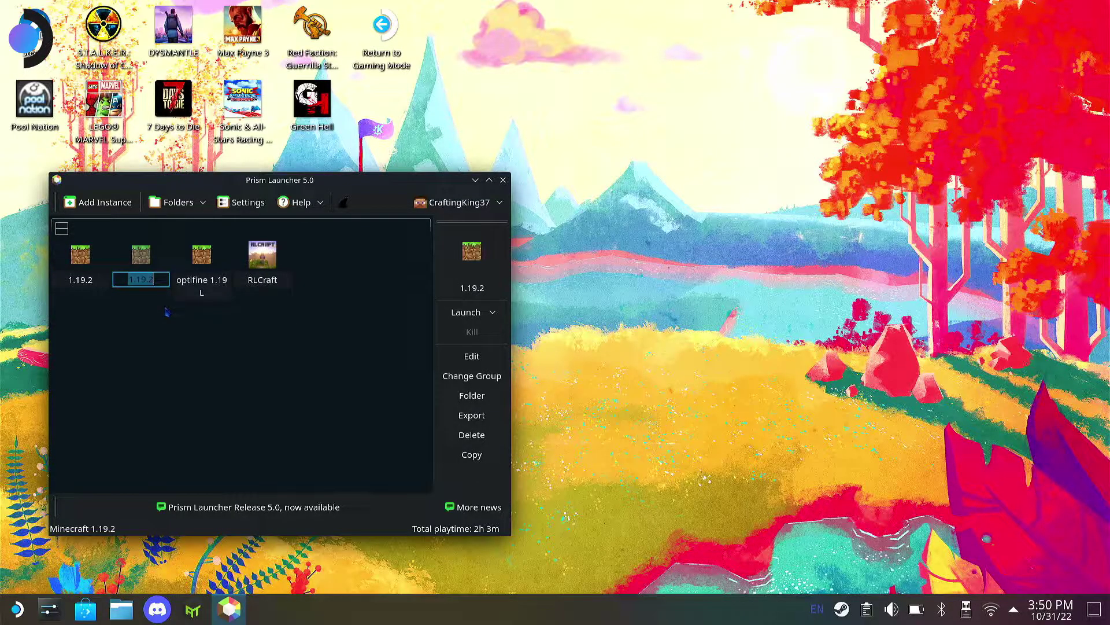
{"action": "key", "text": "BackSpace"}
{"action": "type", "text": "opti"}
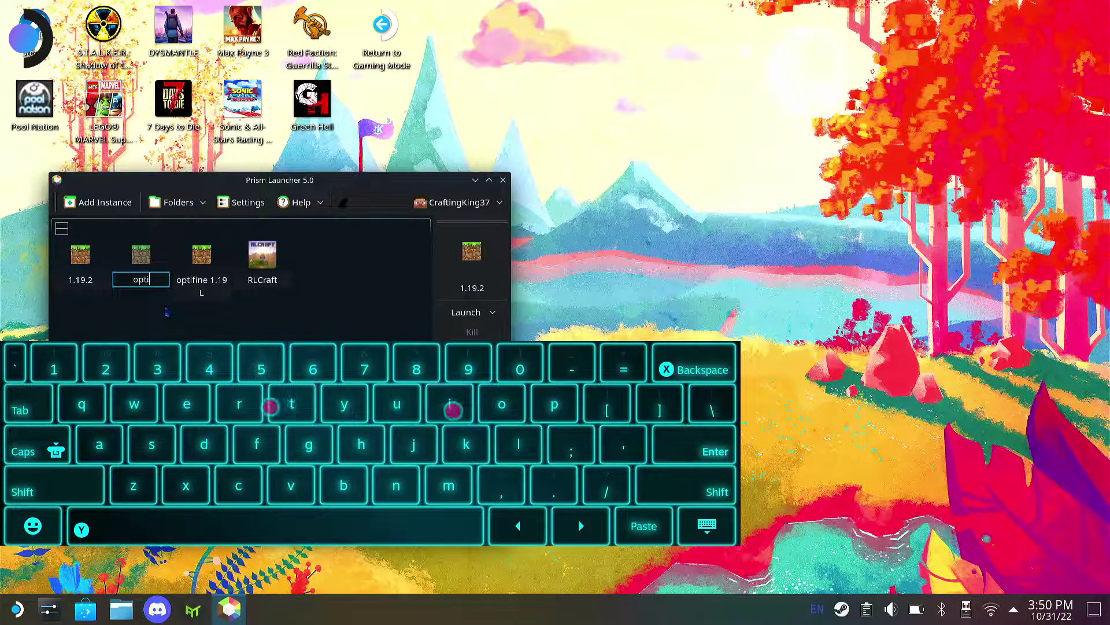
{"action": "key", "text": "Return"}
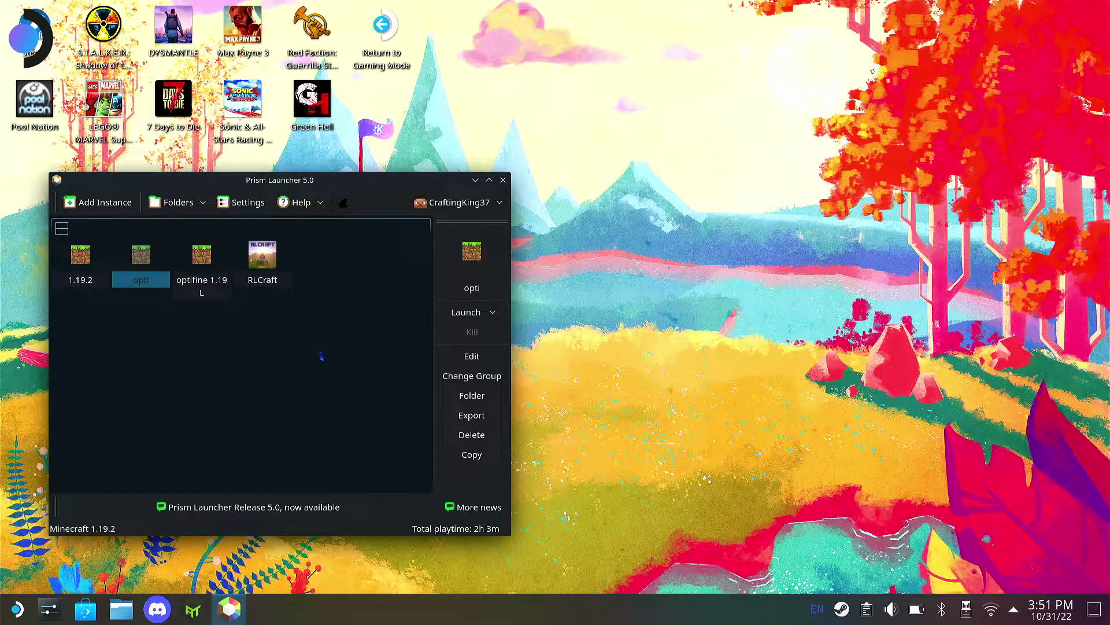
Edit the opti instance and add OptiFine_1.19.2_HD_U_H9.jar from Downloads to its mods
{"action": "left_click", "coordinate": [472, 357]}
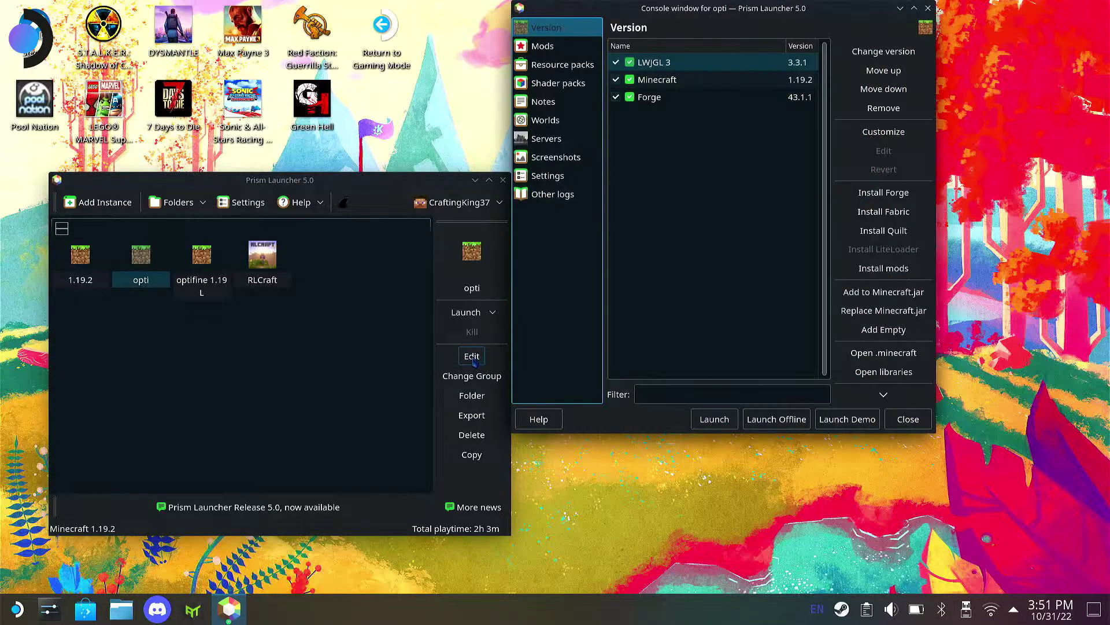
{"action": "left_click", "coordinate": [566, 51]}
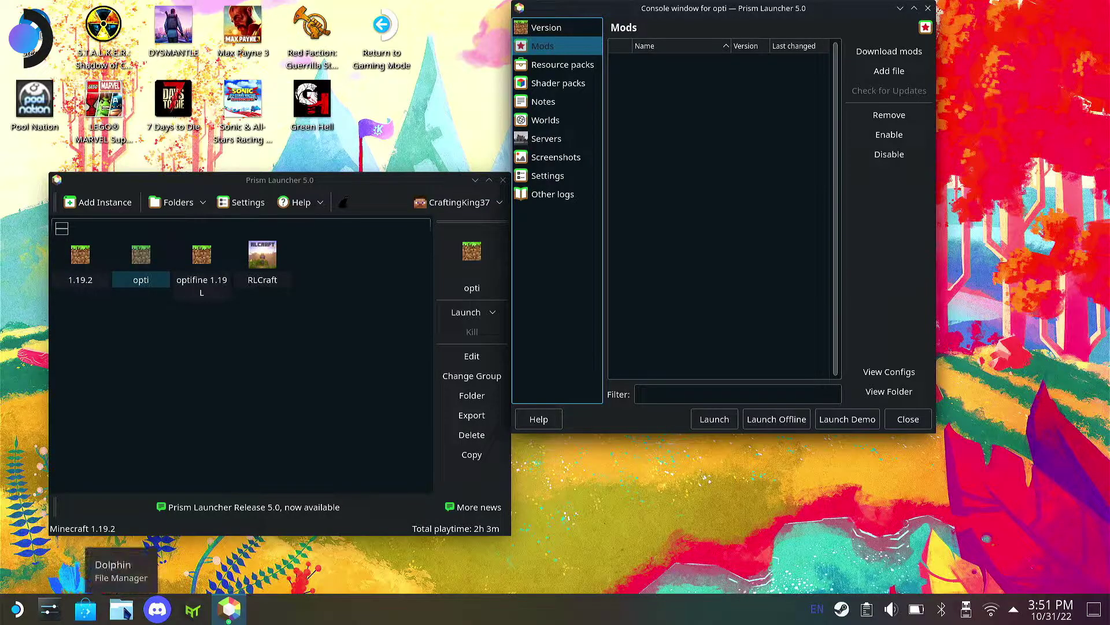
{"action": "left_click", "coordinate": [888, 70]}
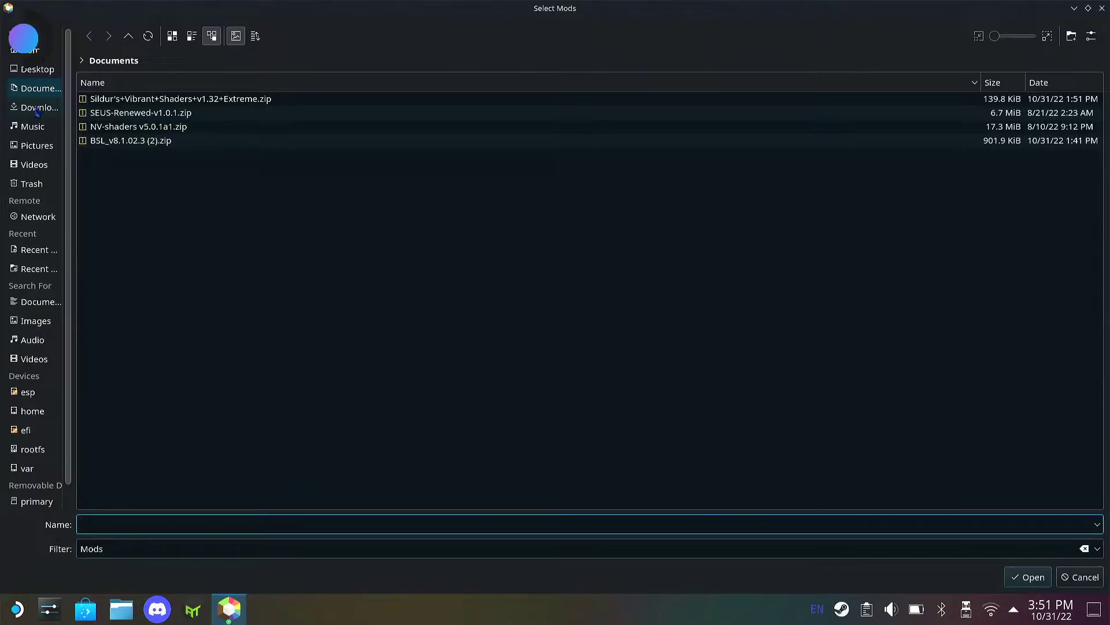
{"action": "left_click", "coordinate": [41, 108]}
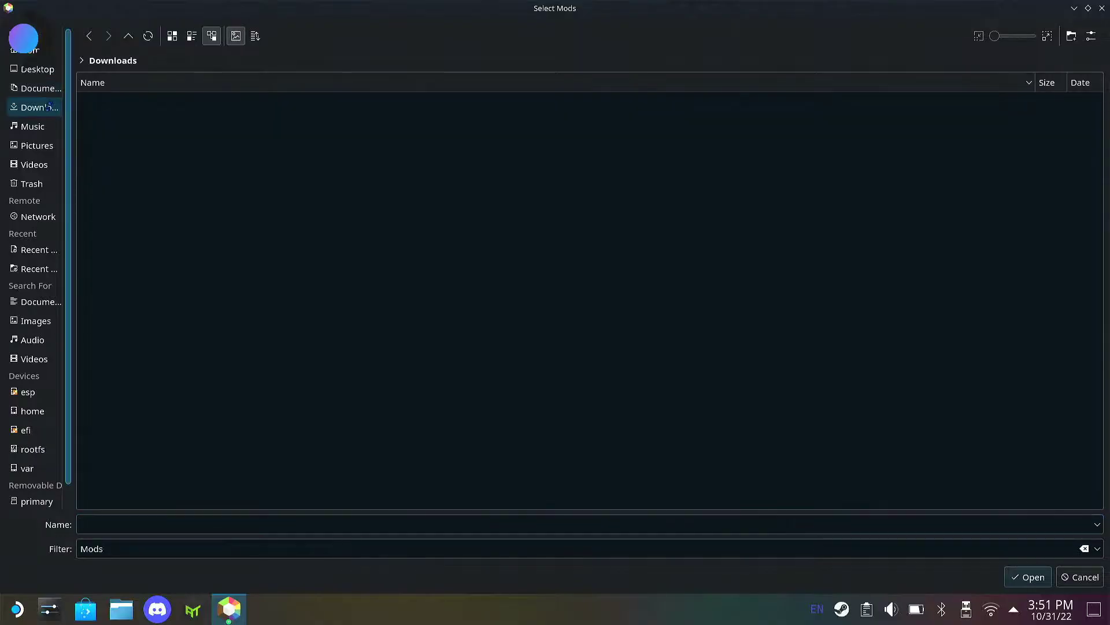
{"action": "left_click", "coordinate": [125, 158]}
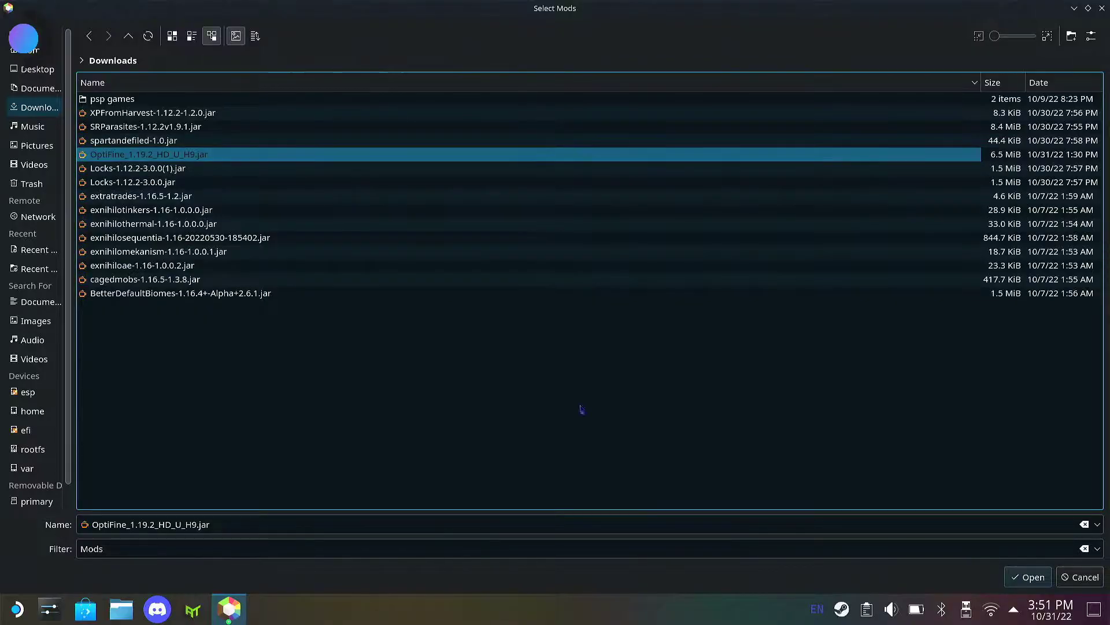
{"action": "left_click", "coordinate": [1028, 580]}
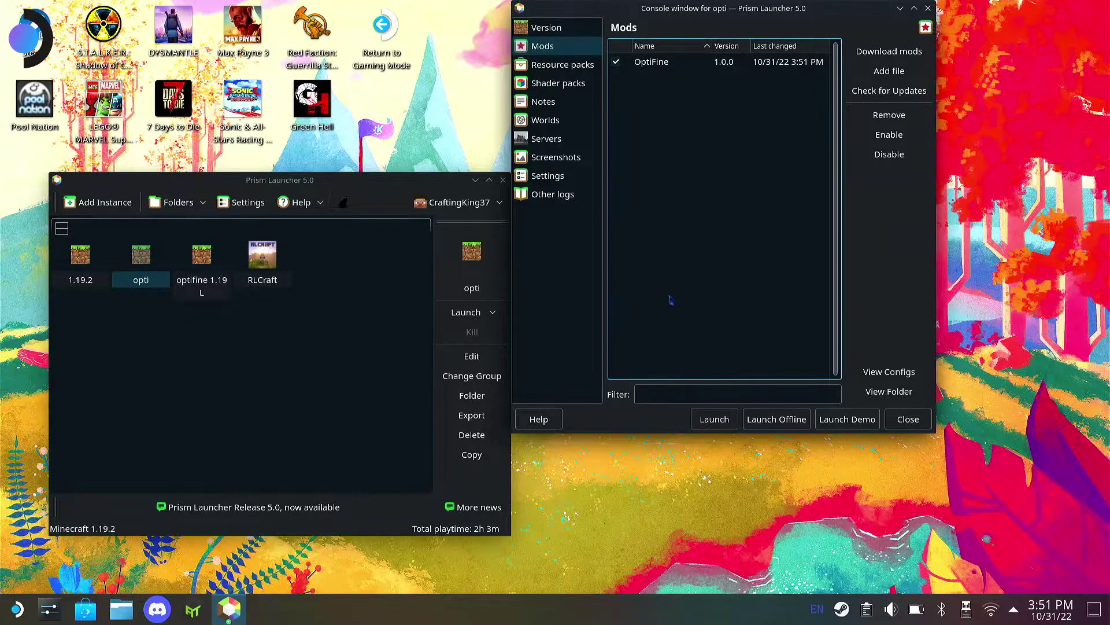
Add the BSL_v8.1.02.3 (2).zip shader pack from Documents to the opti instance
{"action": "left_click", "coordinate": [554, 88]}
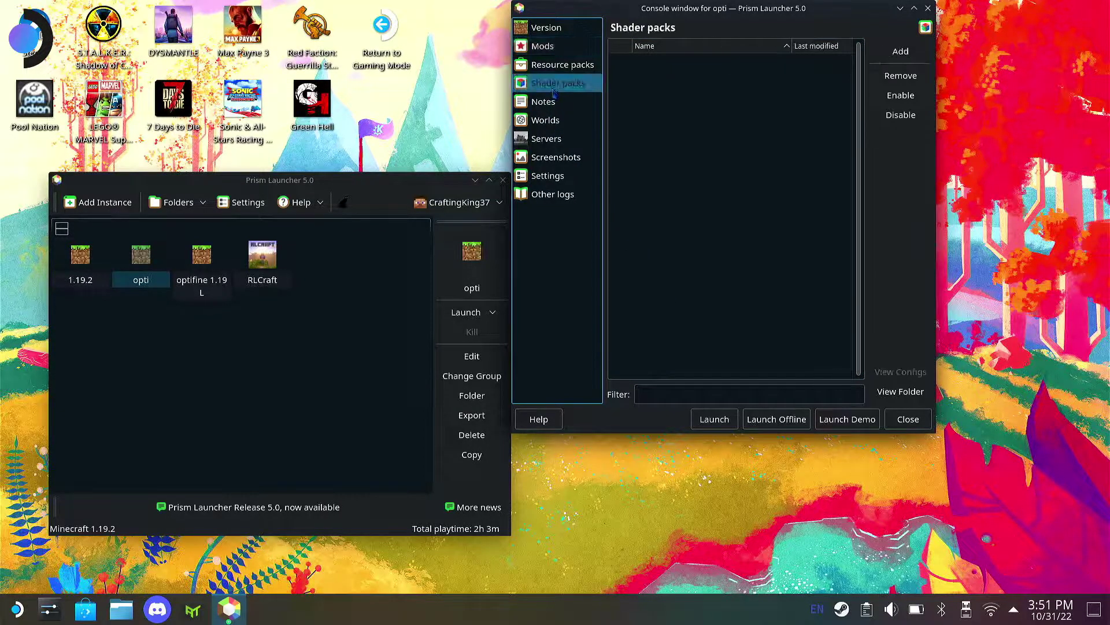
{"action": "left_click", "coordinate": [909, 53]}
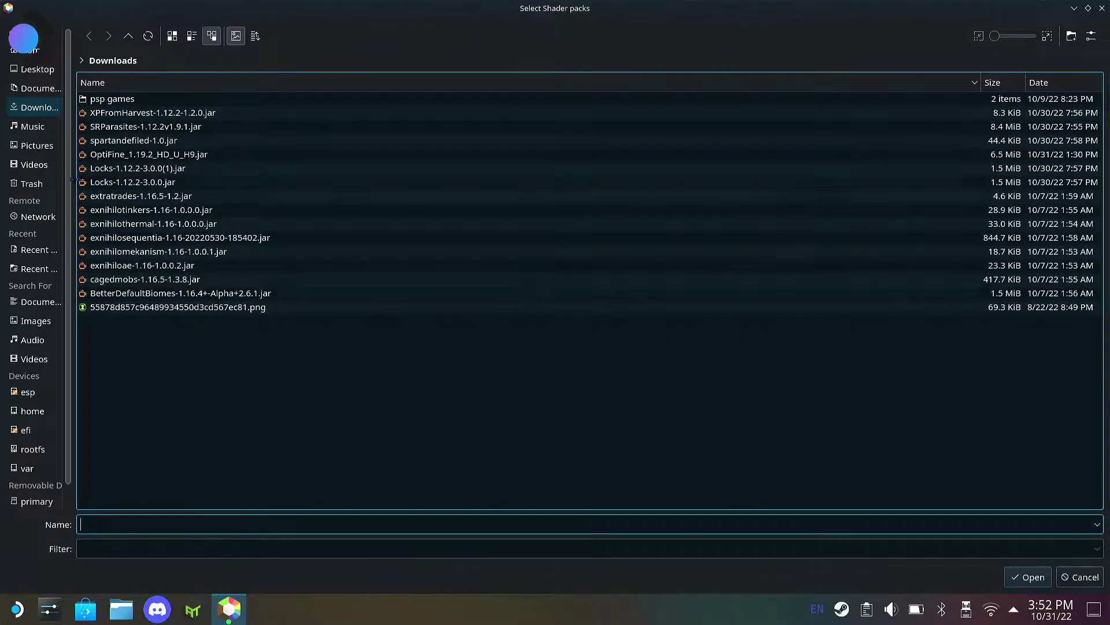
{"action": "left_click", "coordinate": [36, 89]}
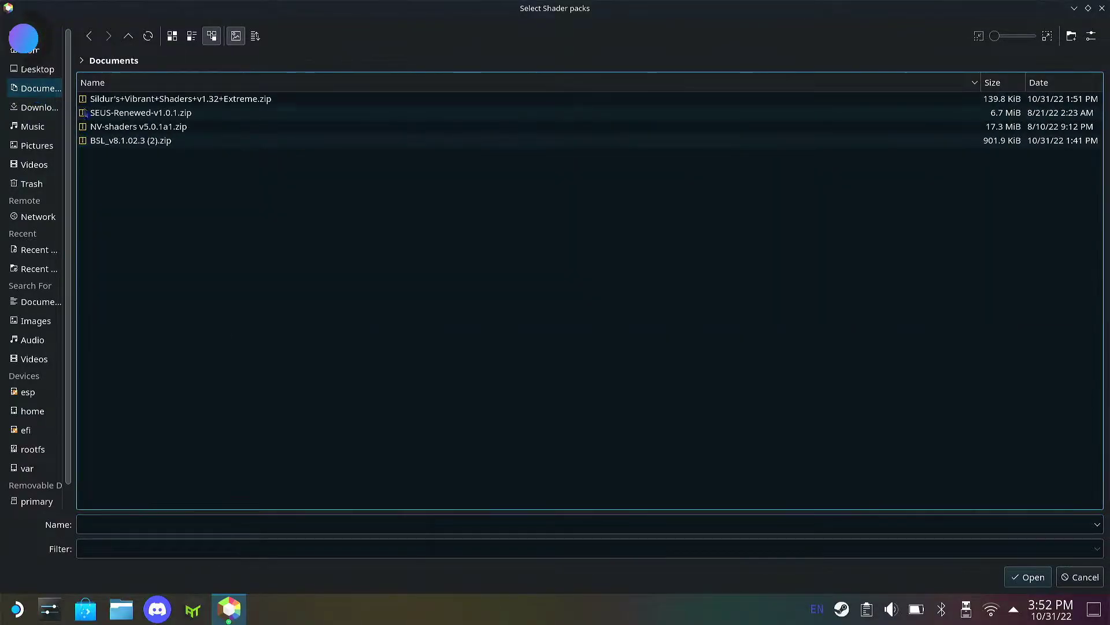
{"action": "left_click", "coordinate": [166, 144]}
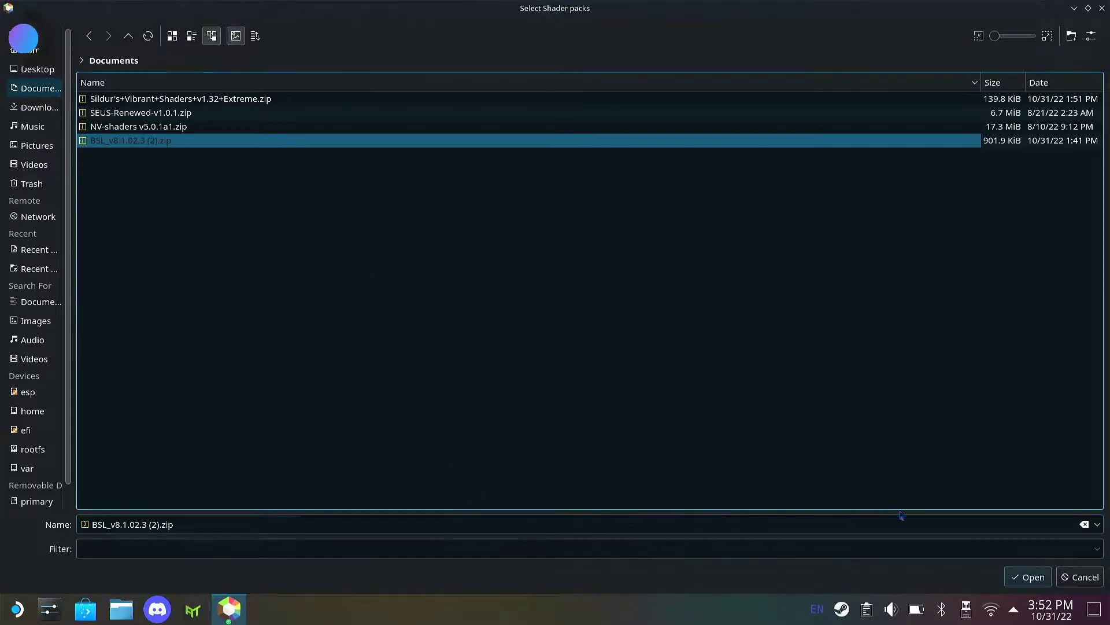
{"action": "left_click", "coordinate": [1030, 577]}
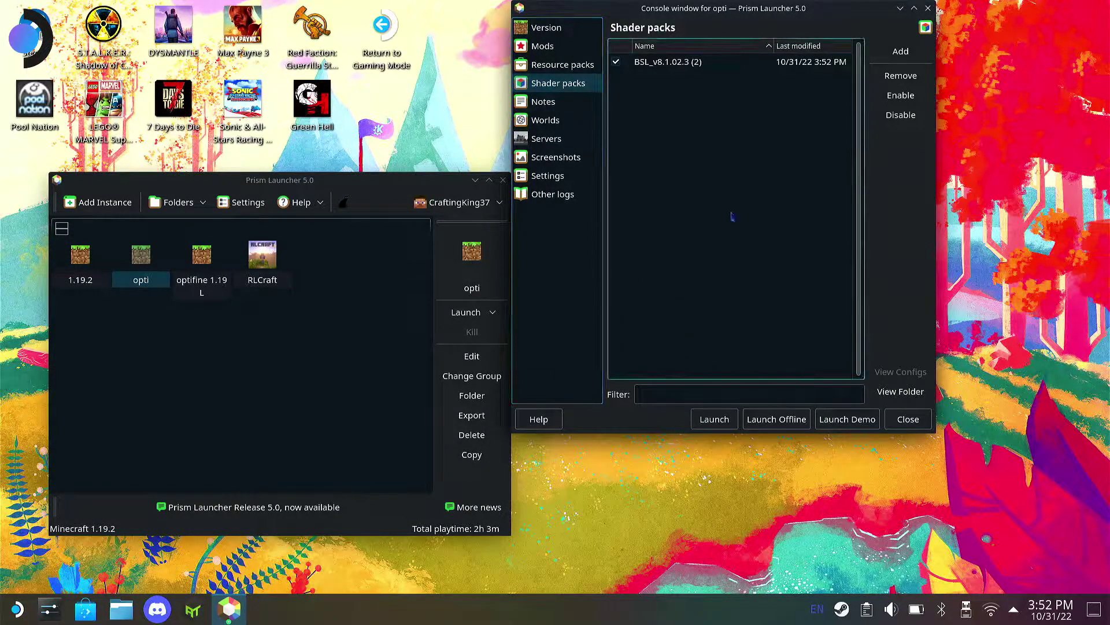
Add the Sildur's+Vibrant+Shaders+v1.32+Extreme.zip shader pack from Documents to the opti instance
{"action": "left_click", "coordinate": [900, 52]}
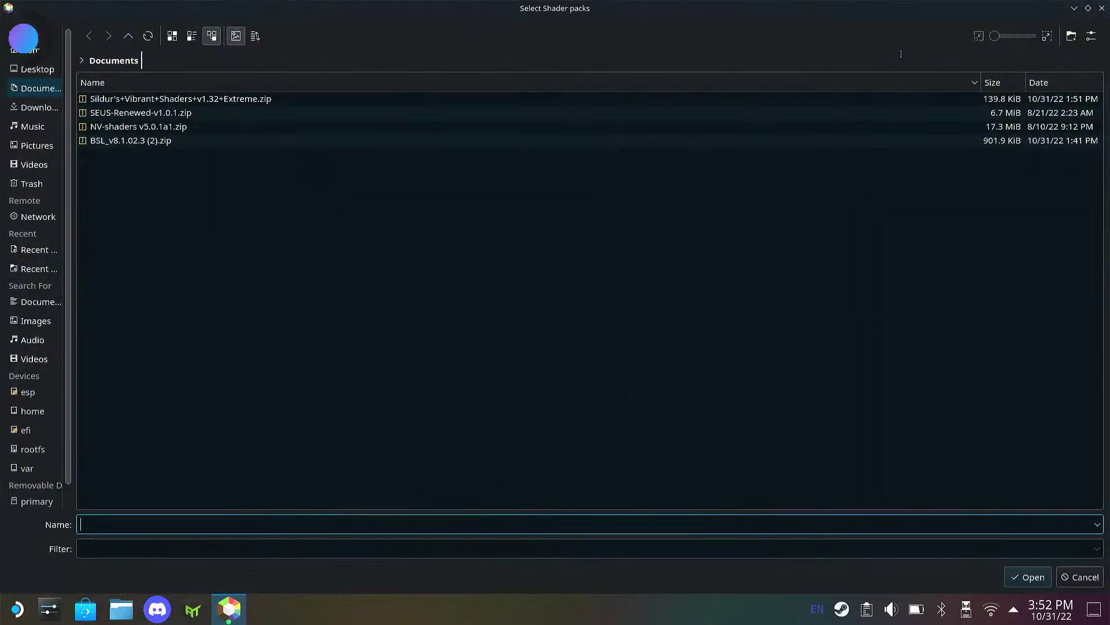
{"action": "left_click", "coordinate": [350, 103]}
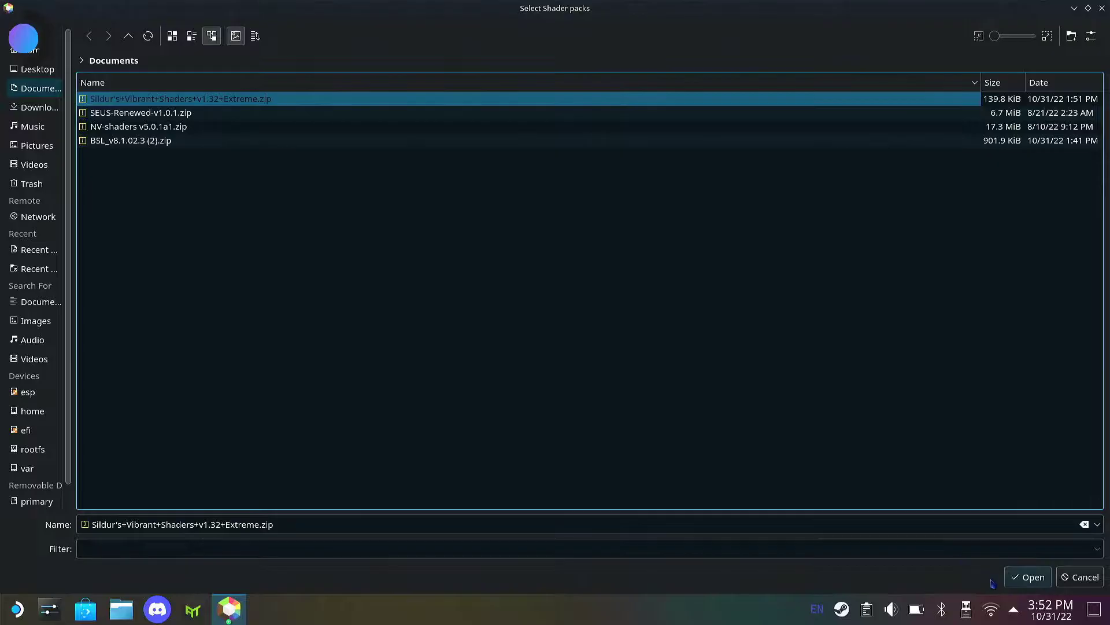
{"action": "left_click", "coordinate": [1024, 579]}
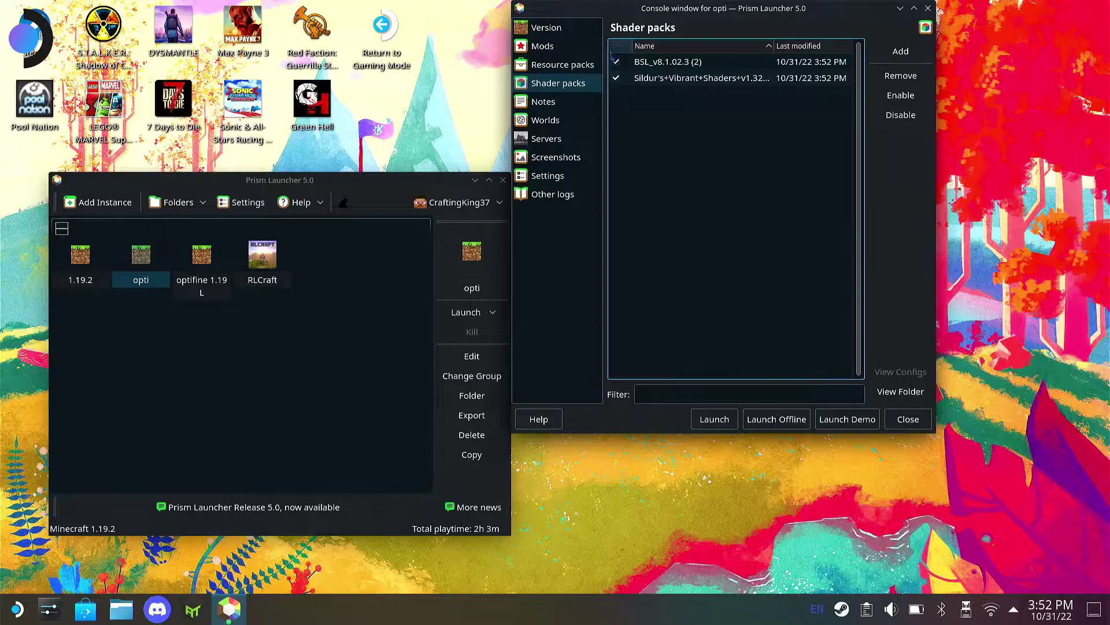
In Dolphin, mount the MCOPTIFINE drive, copy Serene-HD-Pack-32x-1.19.zip into Documents, and close the file manager
{"action": "left_click", "coordinate": [574, 66]}
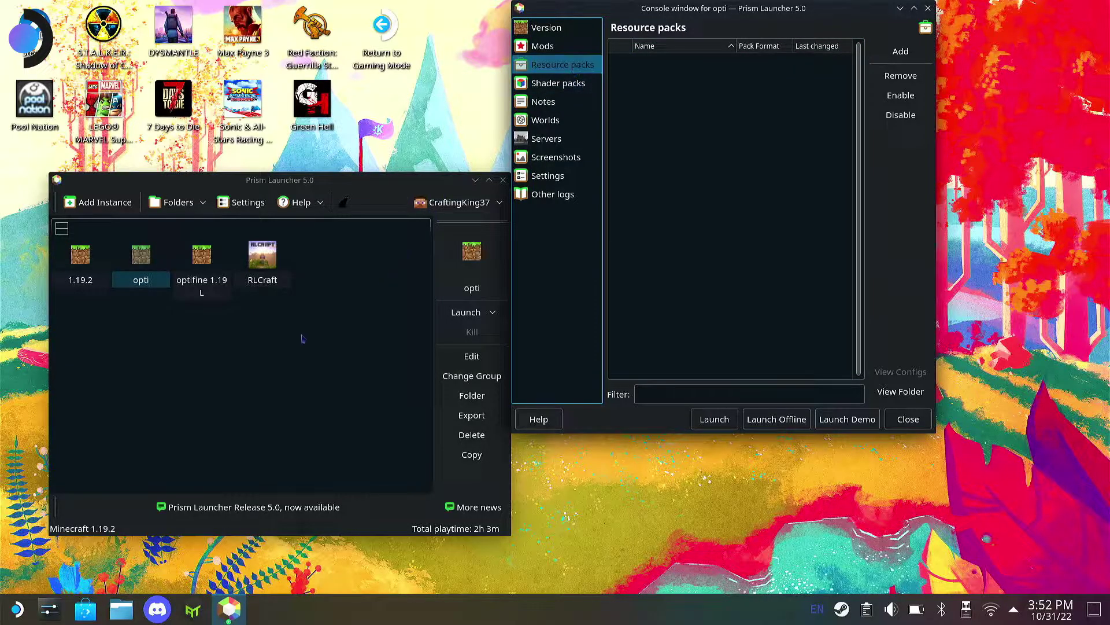
{"action": "left_click", "coordinate": [122, 609]}
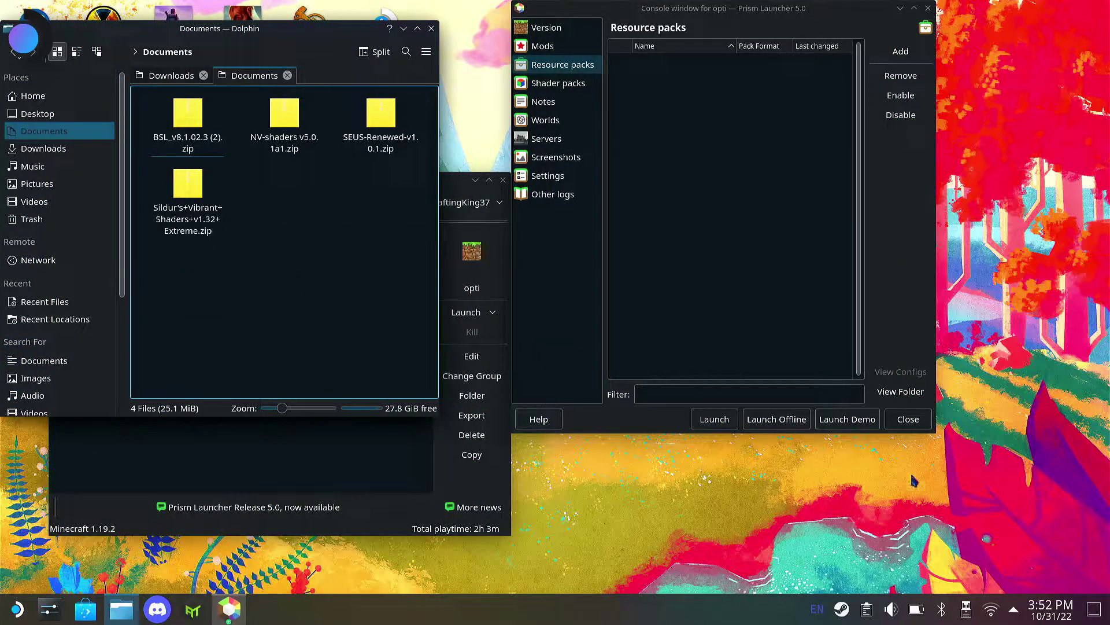
{"action": "left_click", "coordinate": [967, 609]}
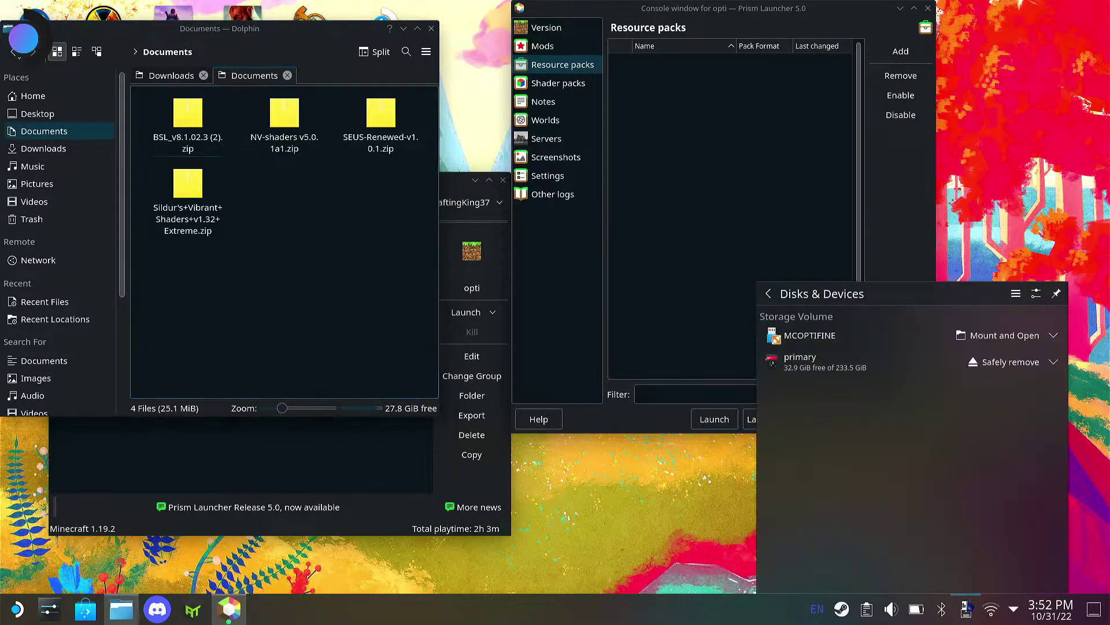
{"action": "left_click", "coordinate": [970, 337]}
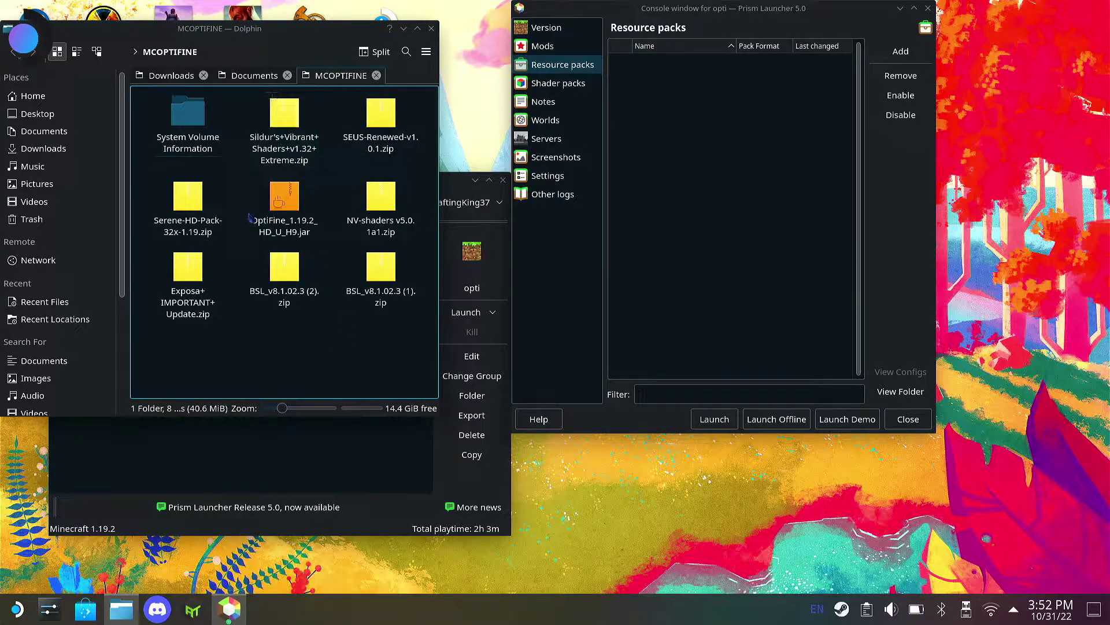
{"action": "right_click", "coordinate": [191, 211]}
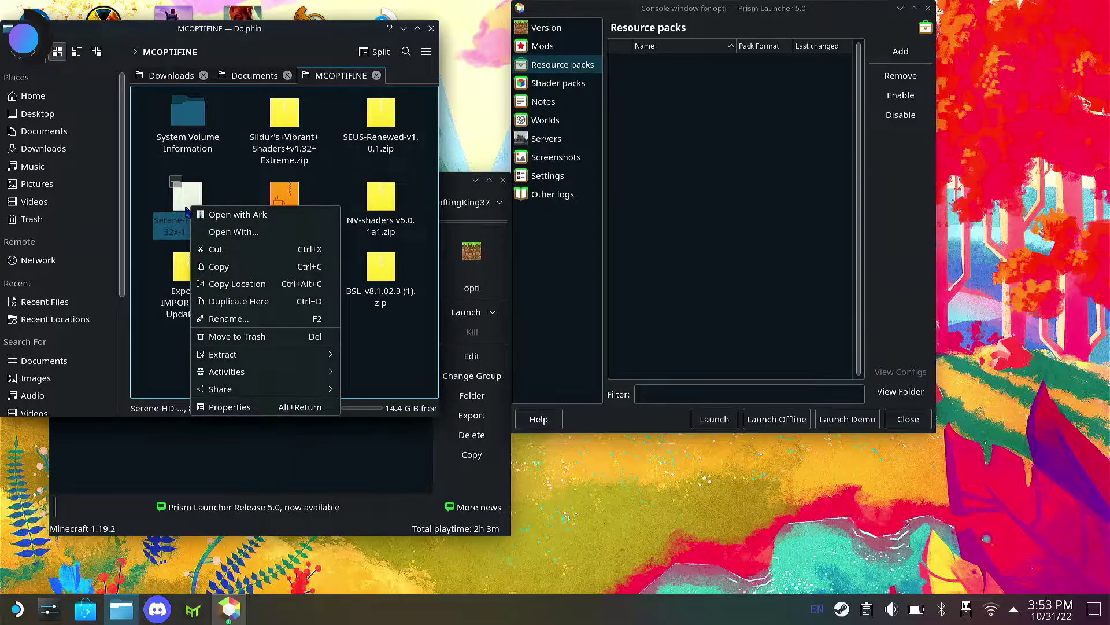
{"action": "left_click", "coordinate": [245, 272]}
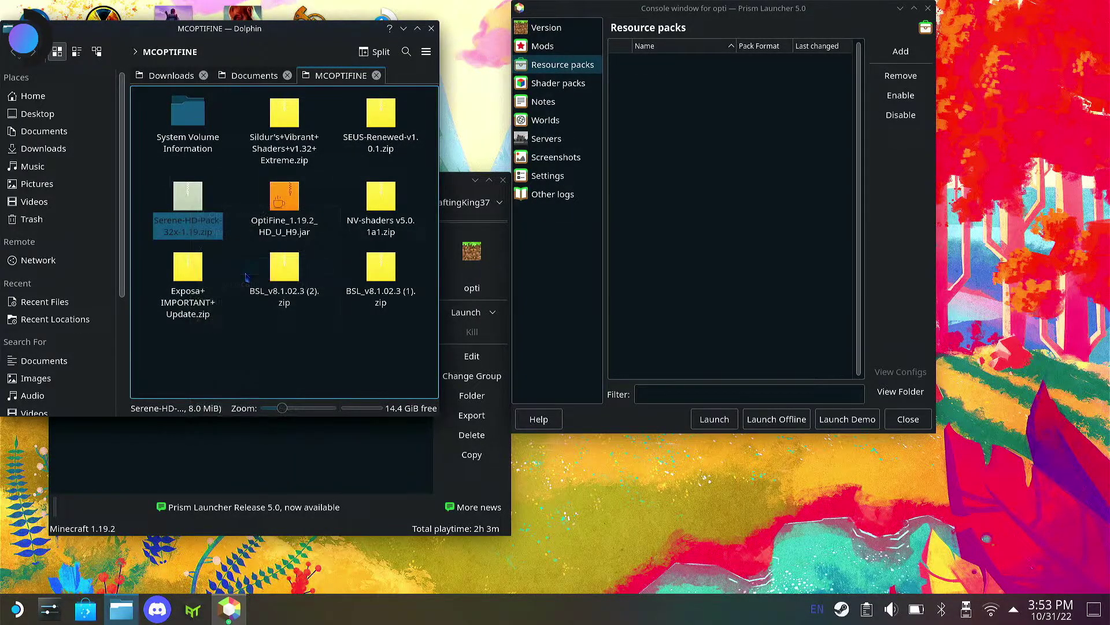
{"action": "left_click", "coordinate": [65, 132]}
{"action": "right_click", "coordinate": [303, 255]}
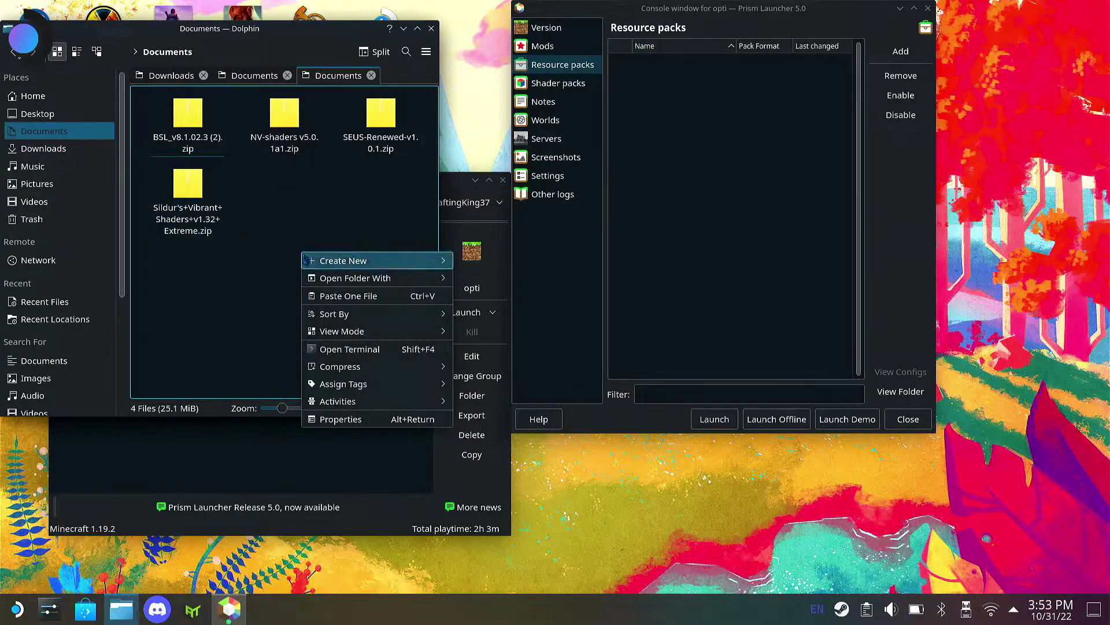
{"action": "left_click", "coordinate": [354, 301]}
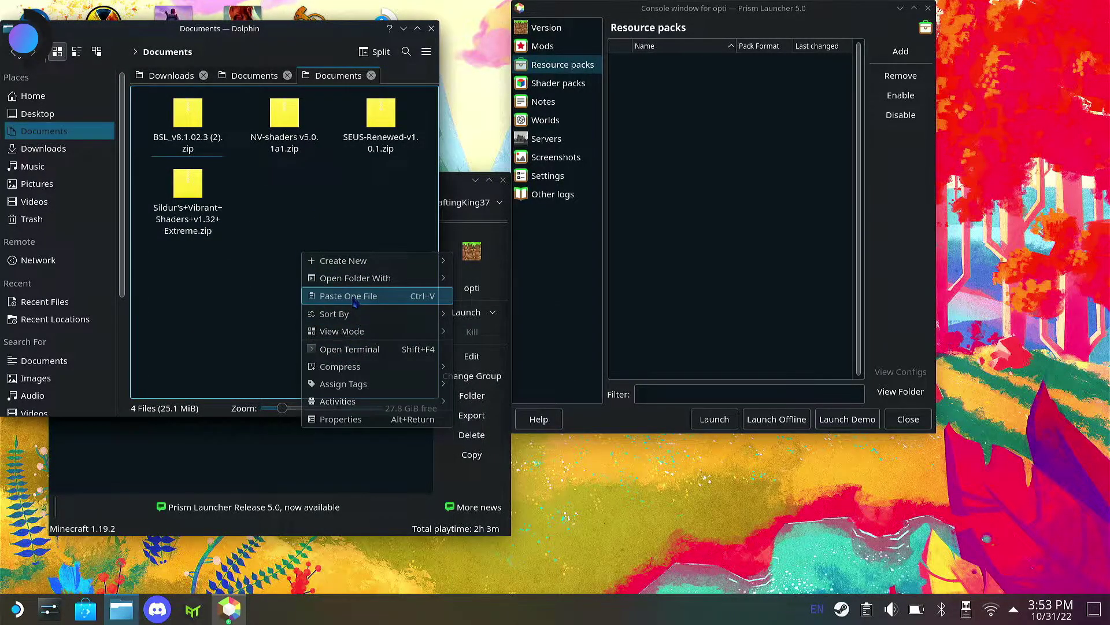
{"action": "left_click", "coordinate": [263, 255]}
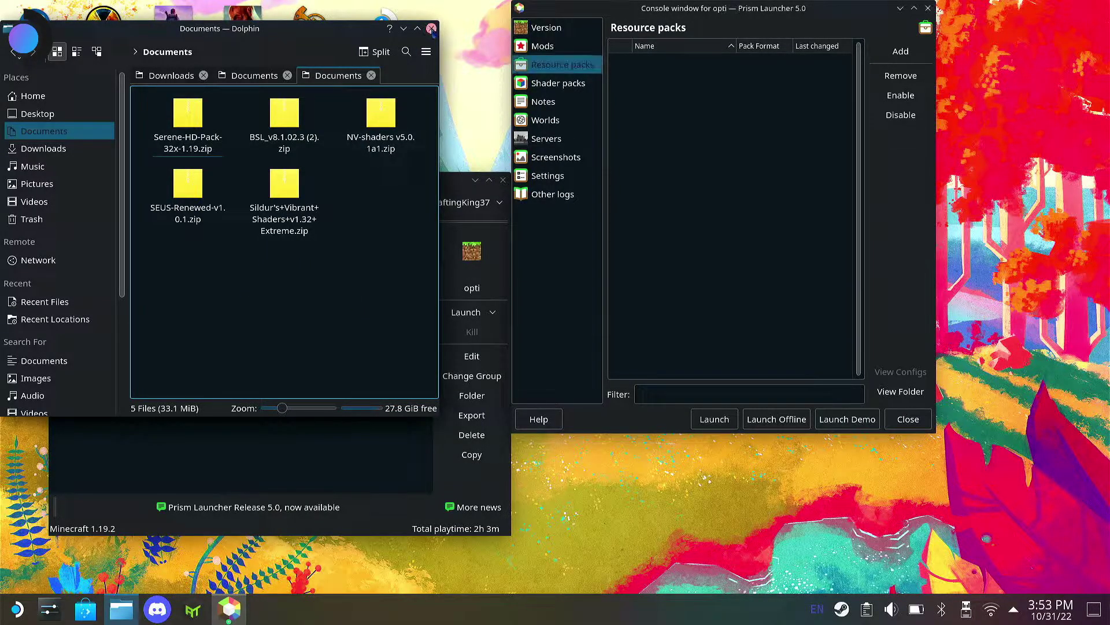
{"action": "left_click", "coordinate": [431, 29]}
Add Serene-HD-Pack-32x-1.19.zip from Documents to the opti instance's resource packs
{"action": "left_click", "coordinate": [817, 119]}
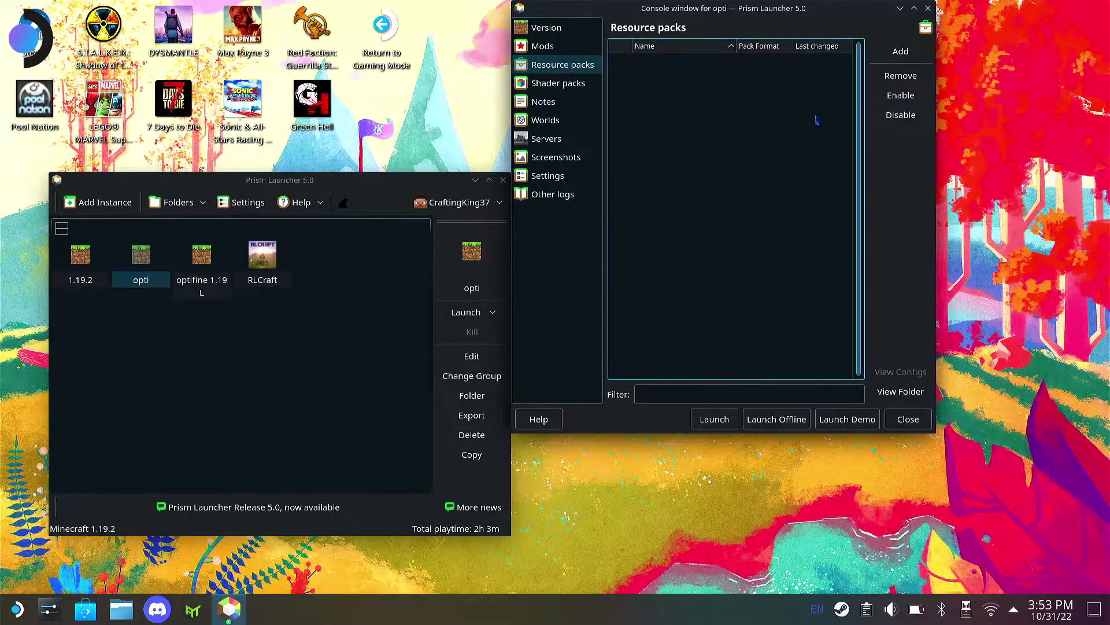
{"action": "left_click", "coordinate": [600, 64]}
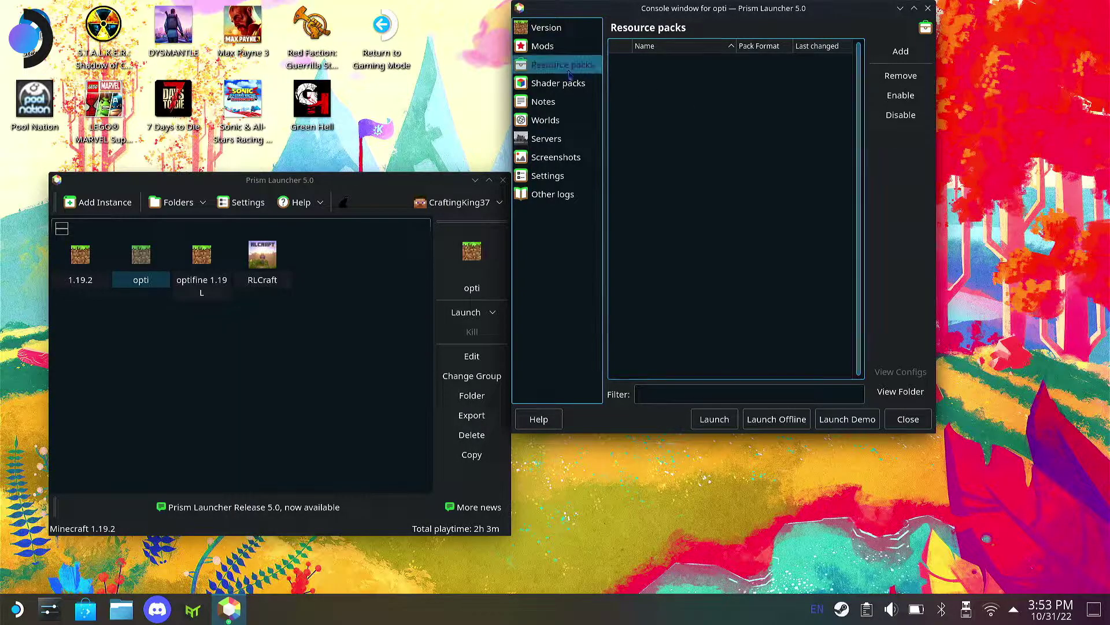
{"action": "left_click", "coordinate": [900, 51]}
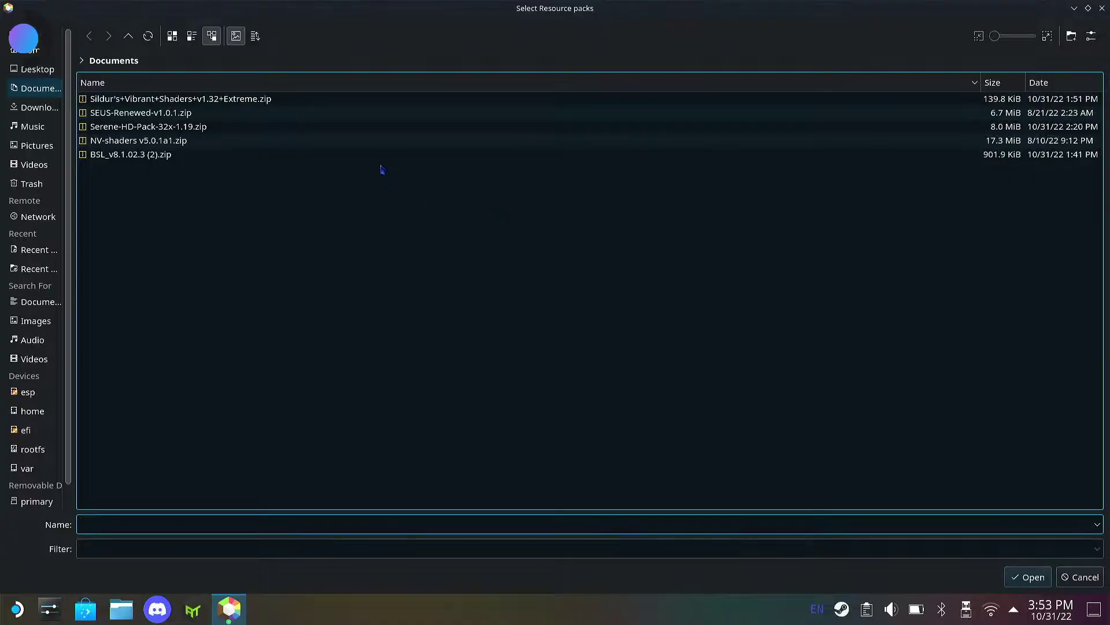
{"action": "left_click", "coordinate": [383, 127]}
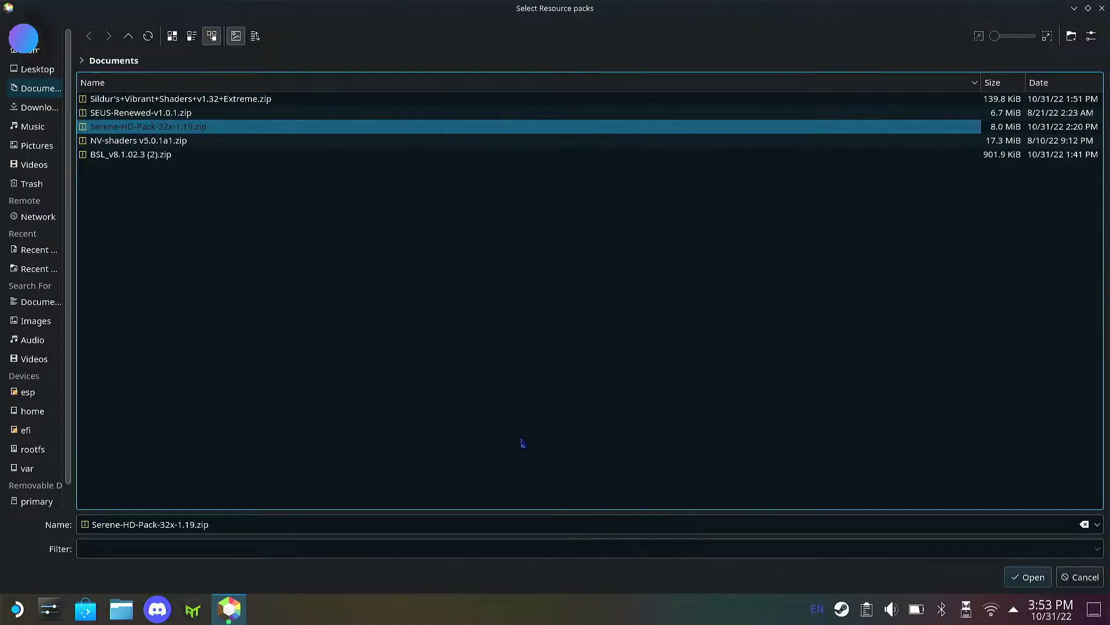
{"action": "left_click", "coordinate": [1028, 577]}
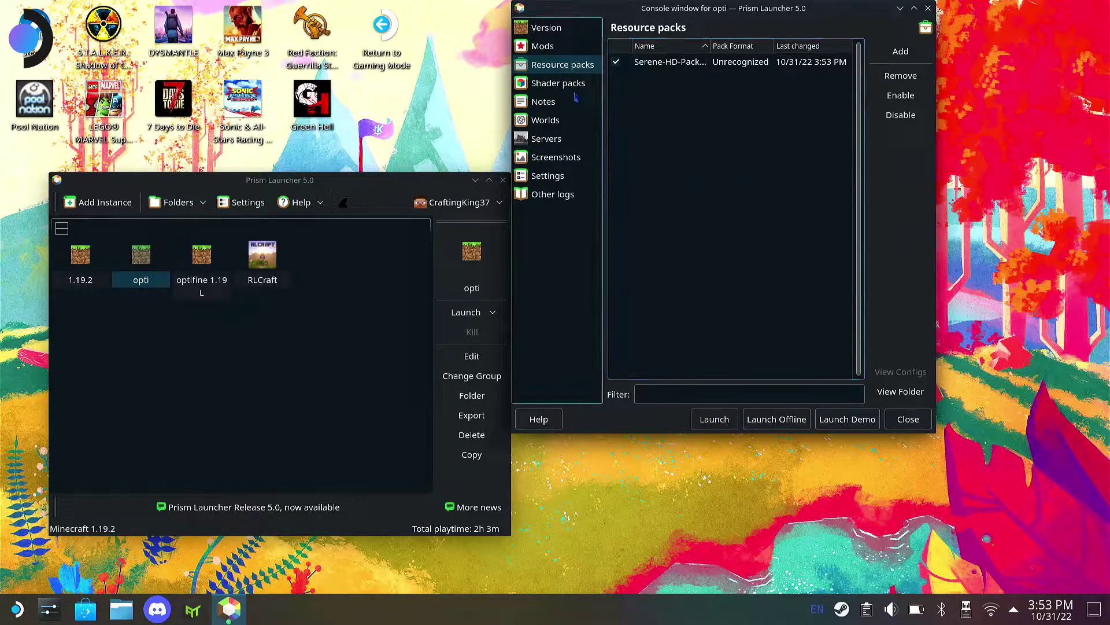
{"action": "left_click", "coordinate": [562, 50]}
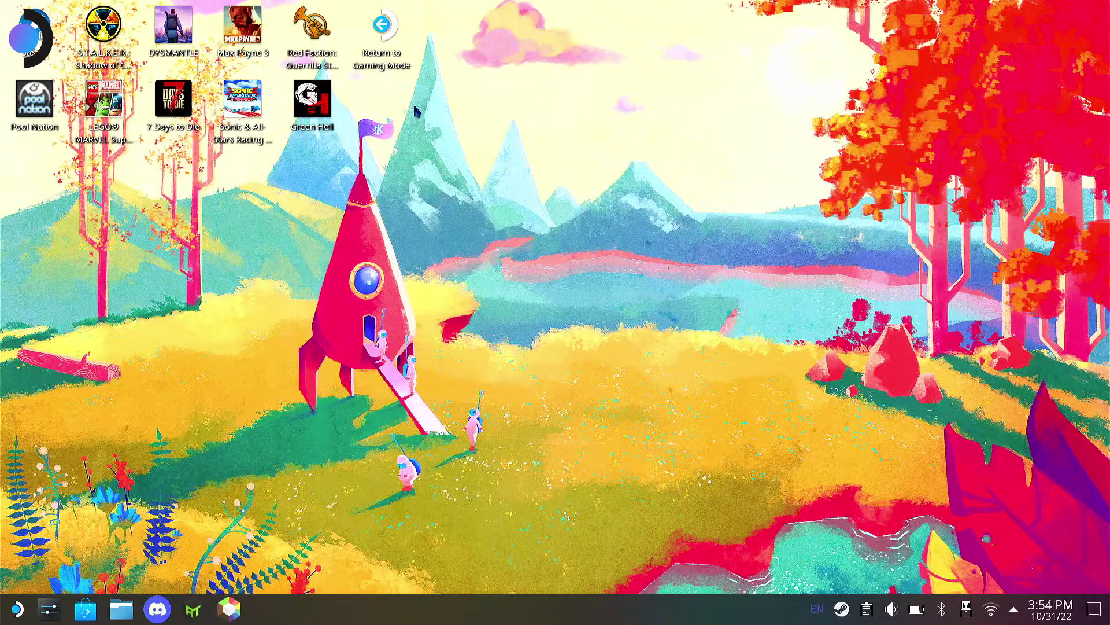
Return to Gaming Mode, start Prism Launcher from the recent games, and launch the opti instance
{"action": "left_click", "coordinate": [382, 24]}
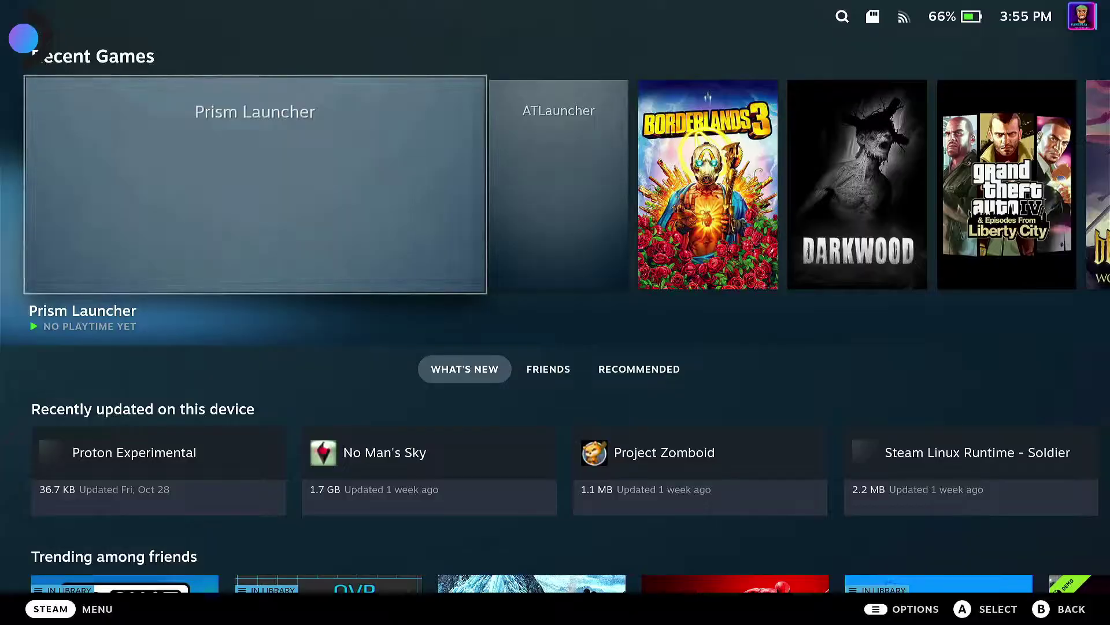
{"action": "key", "text": "Return"}
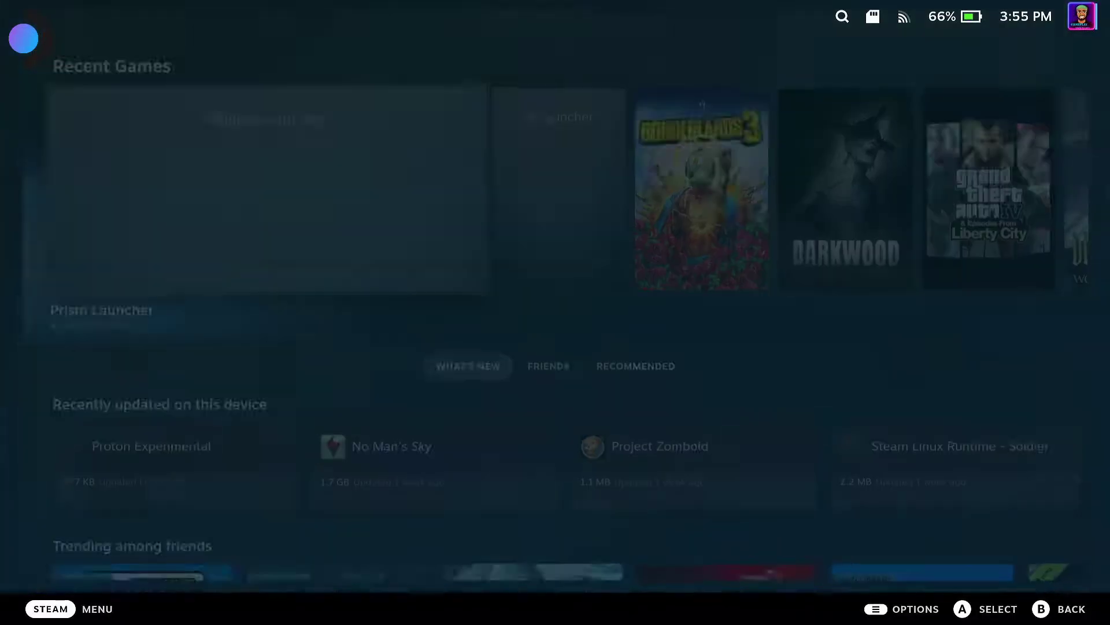
{"action": "key", "text": "Return"}
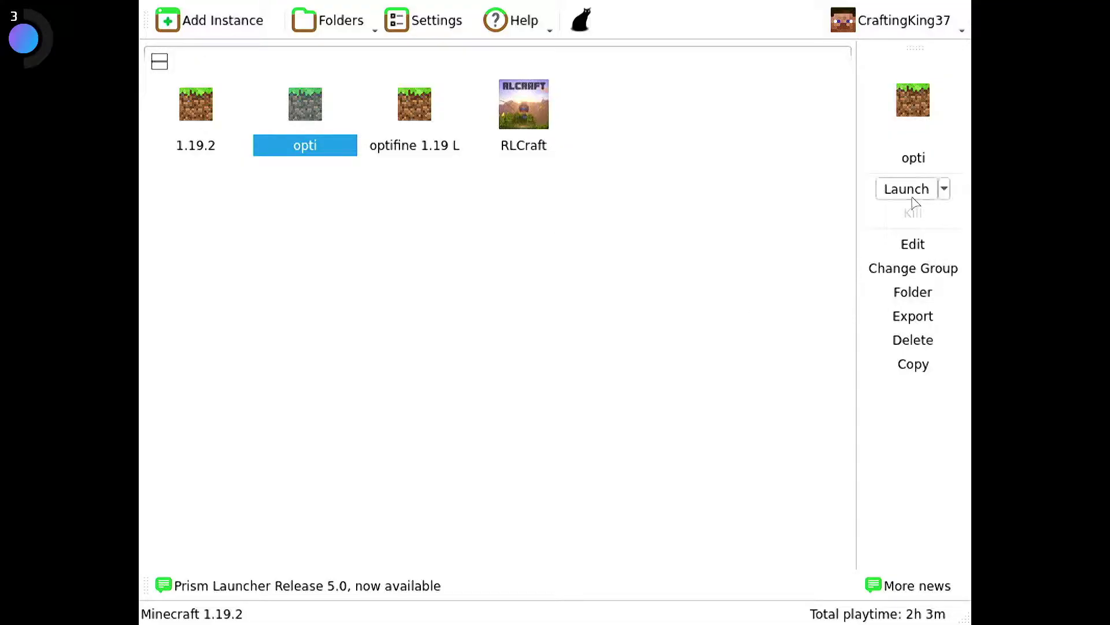
{"action": "left_click", "coordinate": [891, 190]}
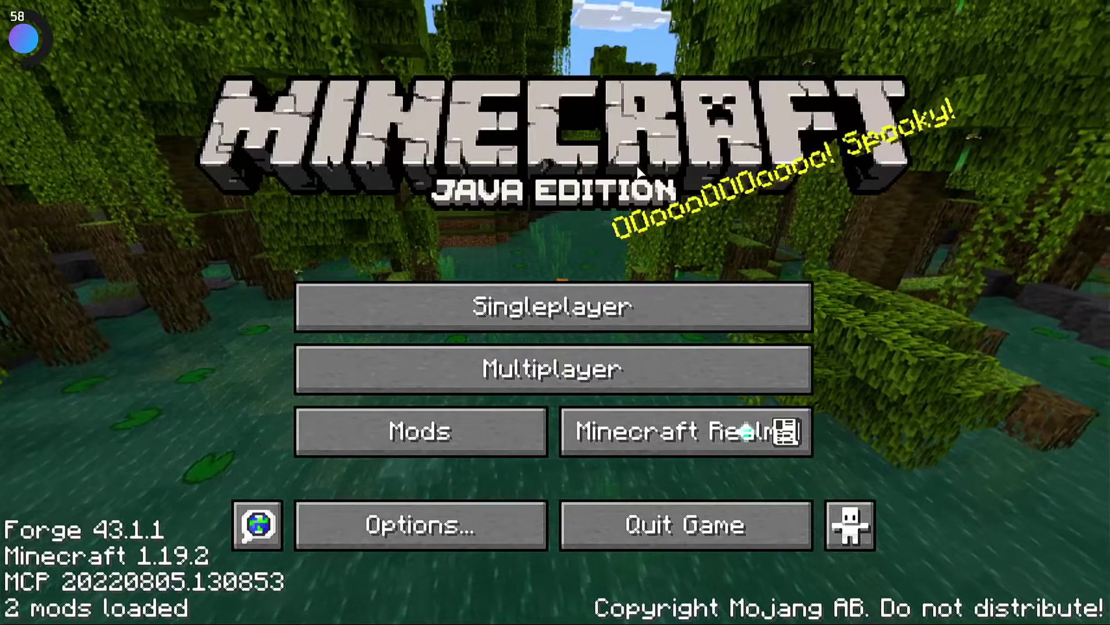
Open the resource pack options, return to the game options, and select the BSL_v8.1.02.3 (2).zip shader pack in the video settings
{"action": "left_click", "coordinate": [394, 512]}
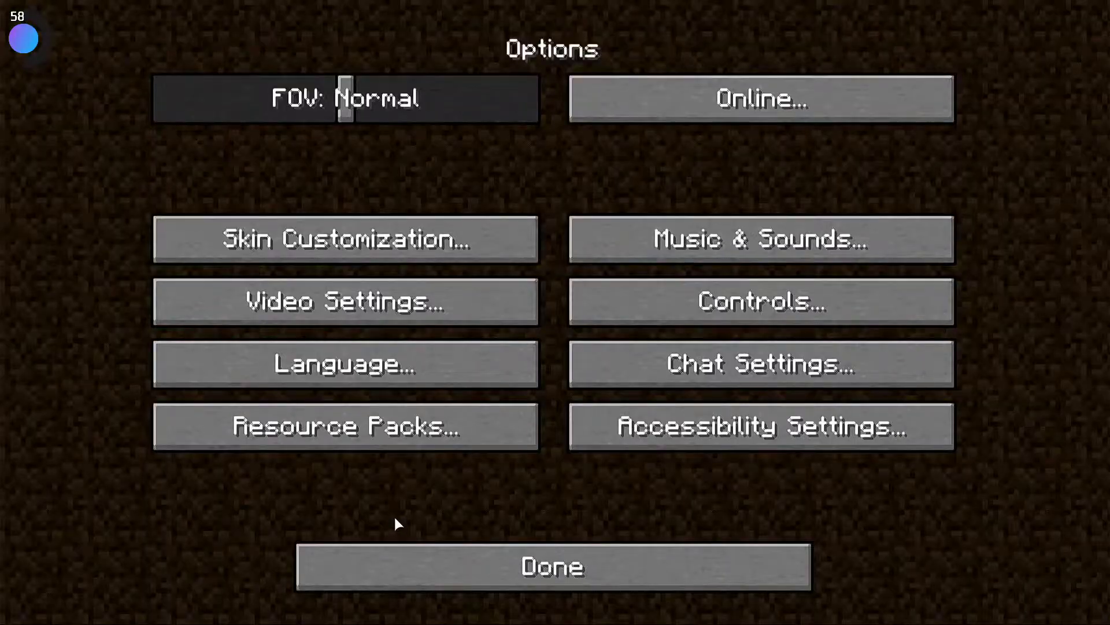
{"action": "left_click", "coordinate": [382, 417]}
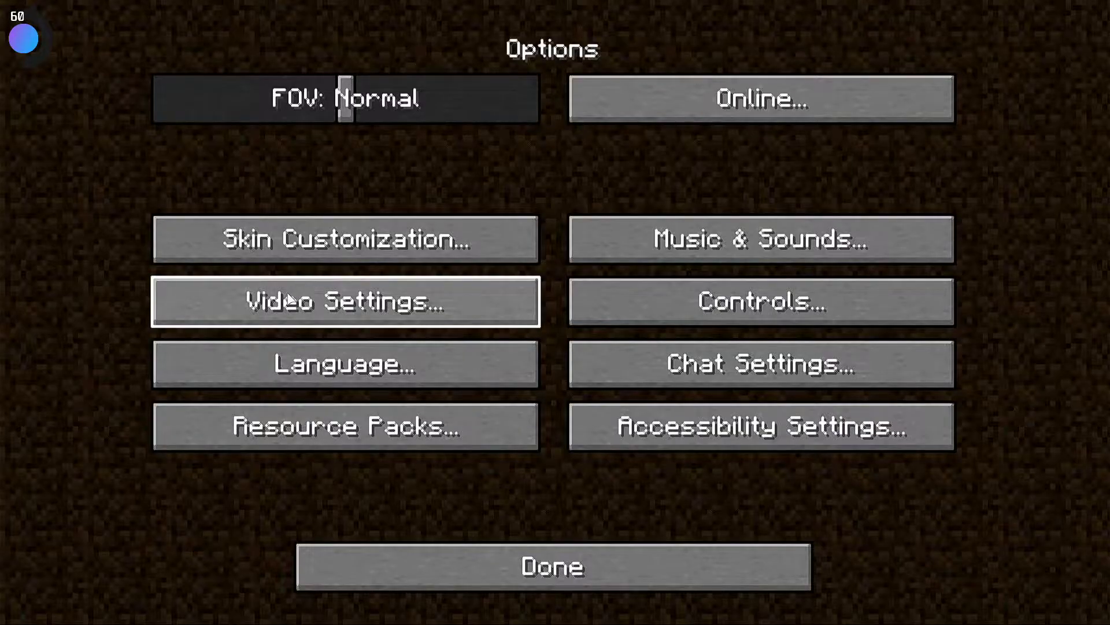
{"action": "left_click", "coordinate": [289, 300]}
{"action": "left_click", "coordinate": [301, 428]}
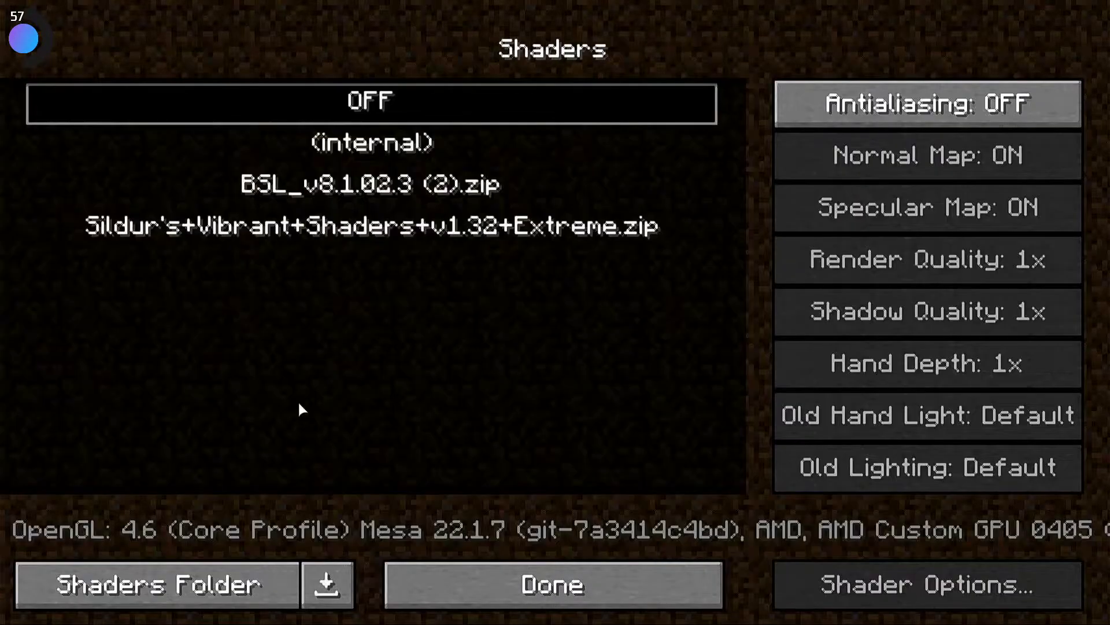
{"action": "left_click", "coordinate": [287, 184]}
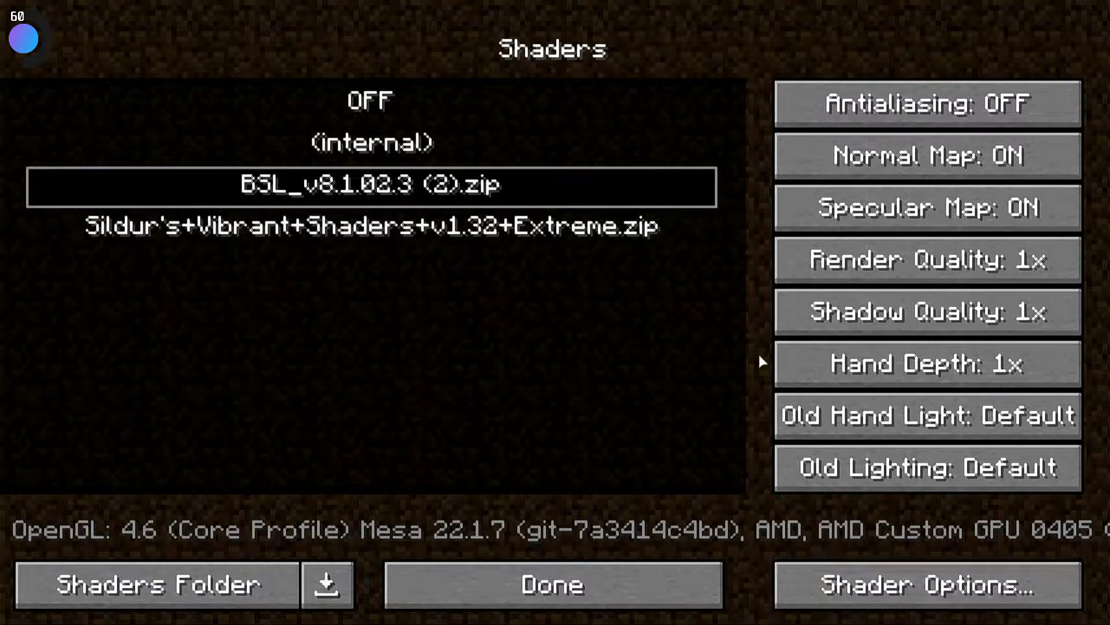
Review the BSL shader pack's options and its quality profile, and return to the title screen
{"action": "left_click", "coordinate": [825, 586]}
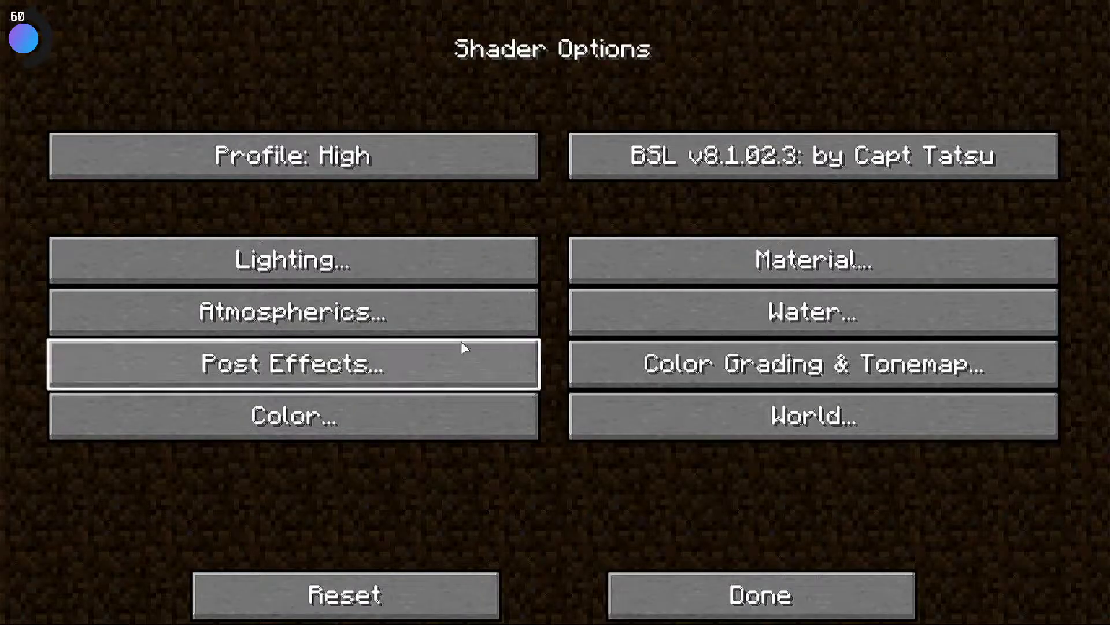
{"action": "mouse_move", "coordinate": [263, 154]}
{"action": "left_click", "coordinate": [860, 619]}
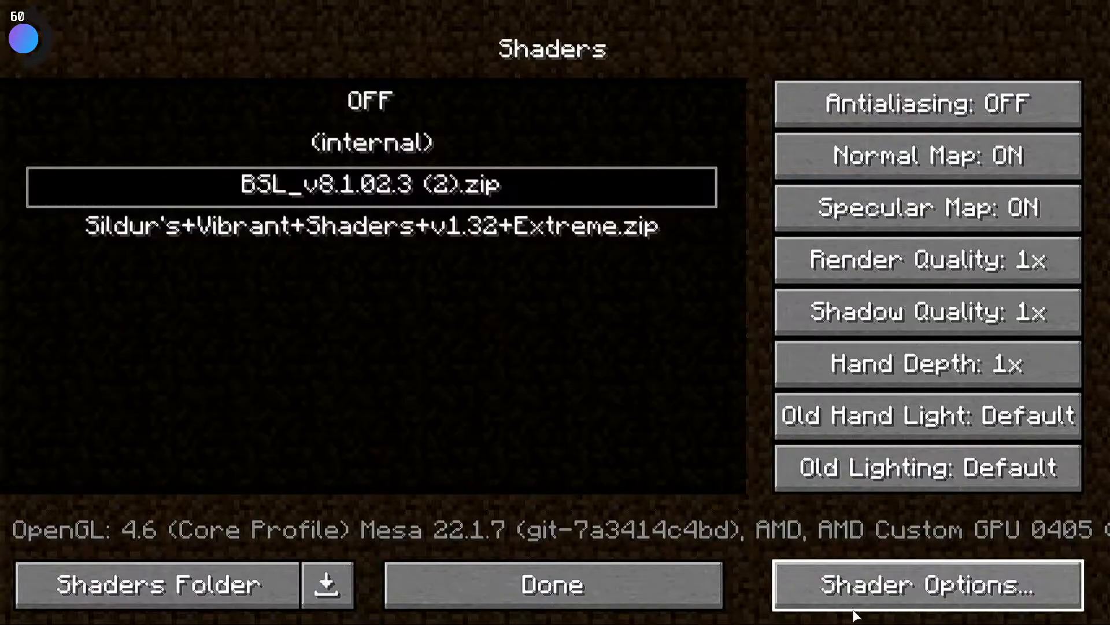
{"action": "left_click", "coordinate": [621, 608]}
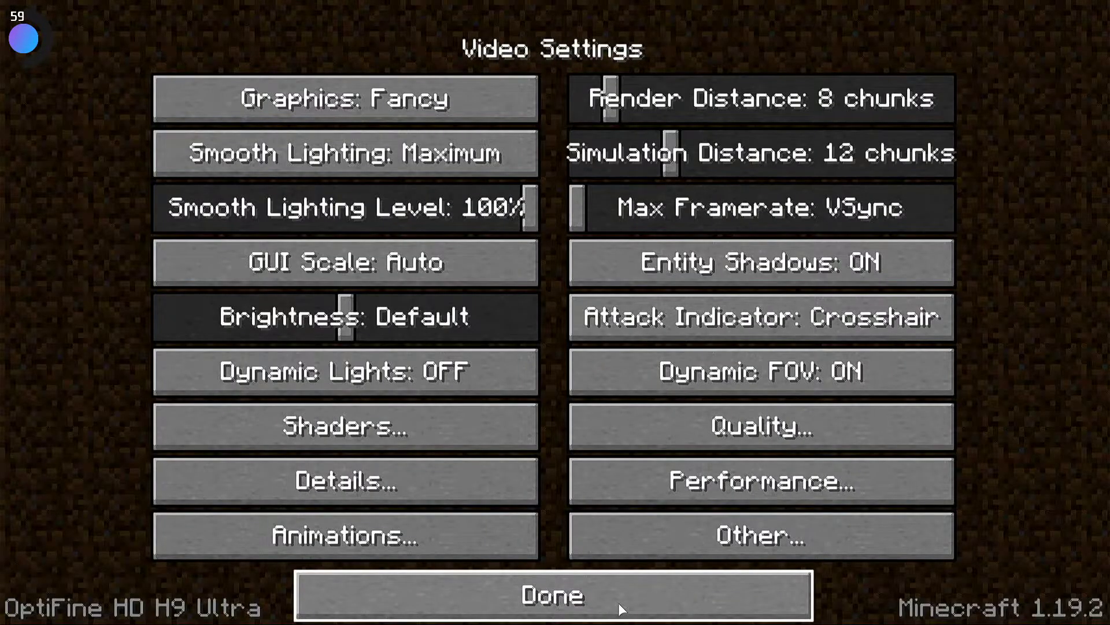
{"action": "left_click", "coordinate": [621, 609]}
{"action": "left_click", "coordinate": [481, 554]}
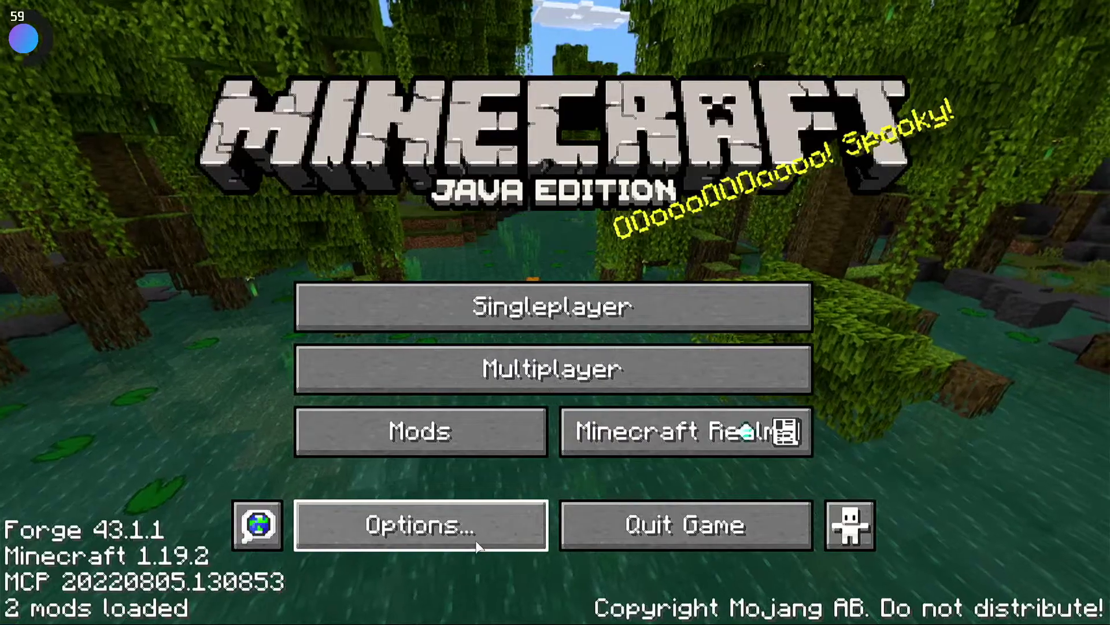
Create a new singleplayer world in Creative game mode, keeping the name New World and Normal difficulty
{"action": "left_click", "coordinate": [463, 295]}
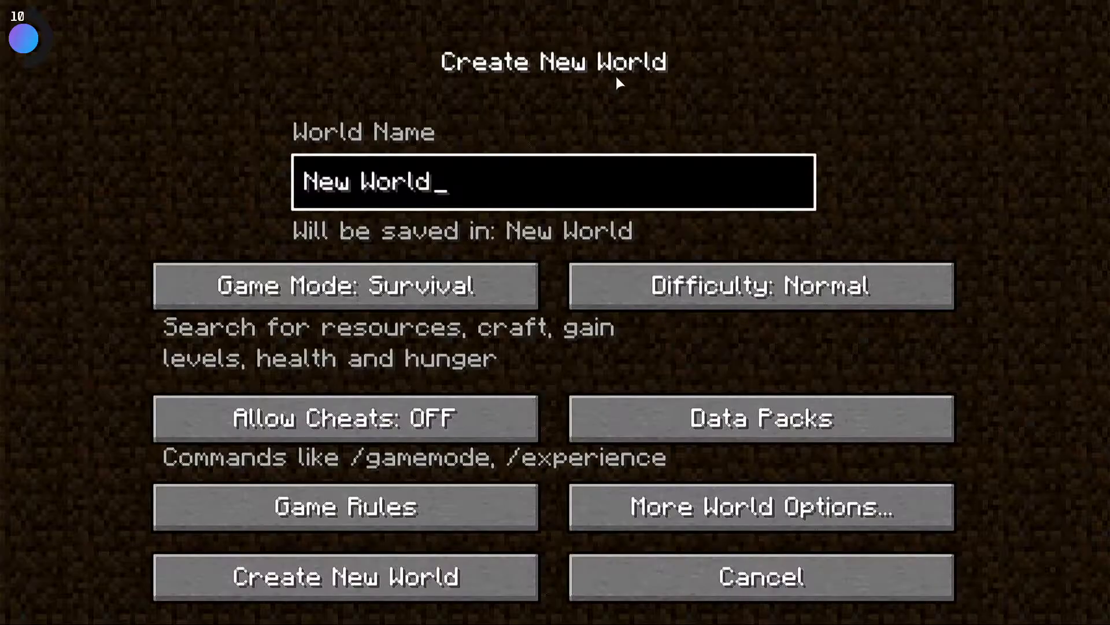
{"action": "left_click", "coordinate": [347, 286]}
{"action": "left_click", "coordinate": [347, 287]}
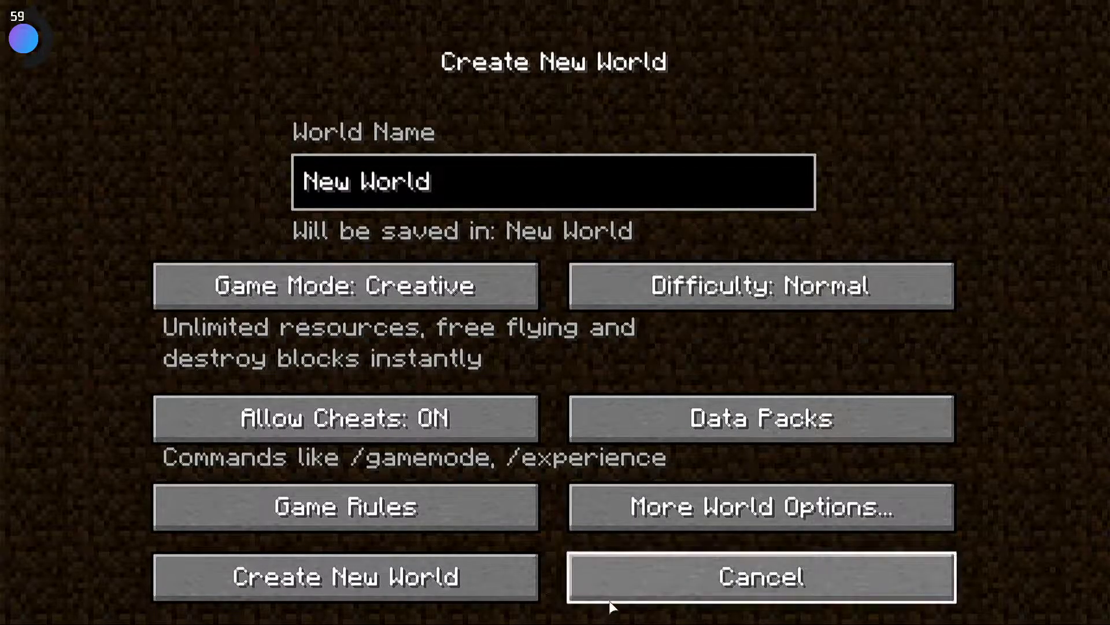
{"action": "left_click", "coordinate": [444, 586]}
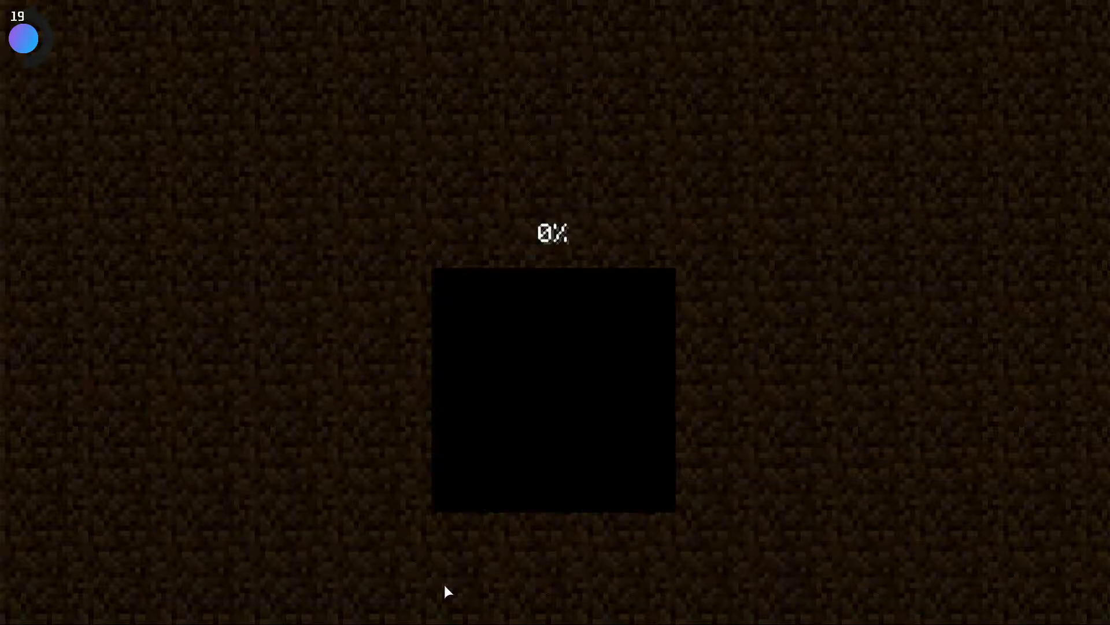